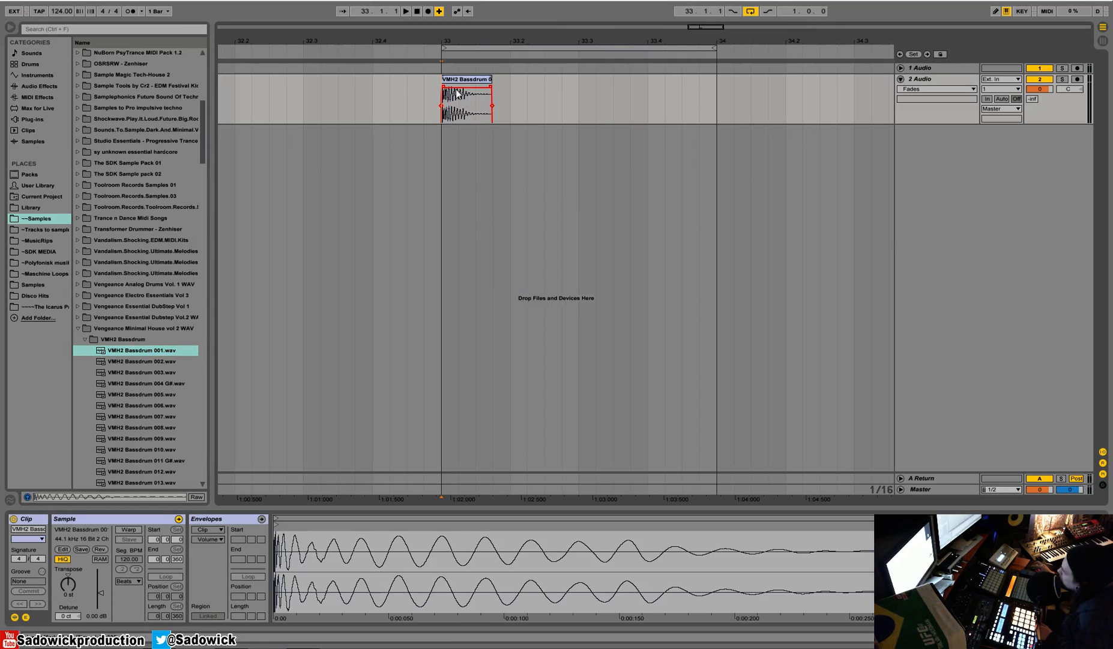
Select the VMH2 Bassdrum 001 clip on the 2 Audio track and play it to audition the kick.
drag(461, 37, 418, 101)
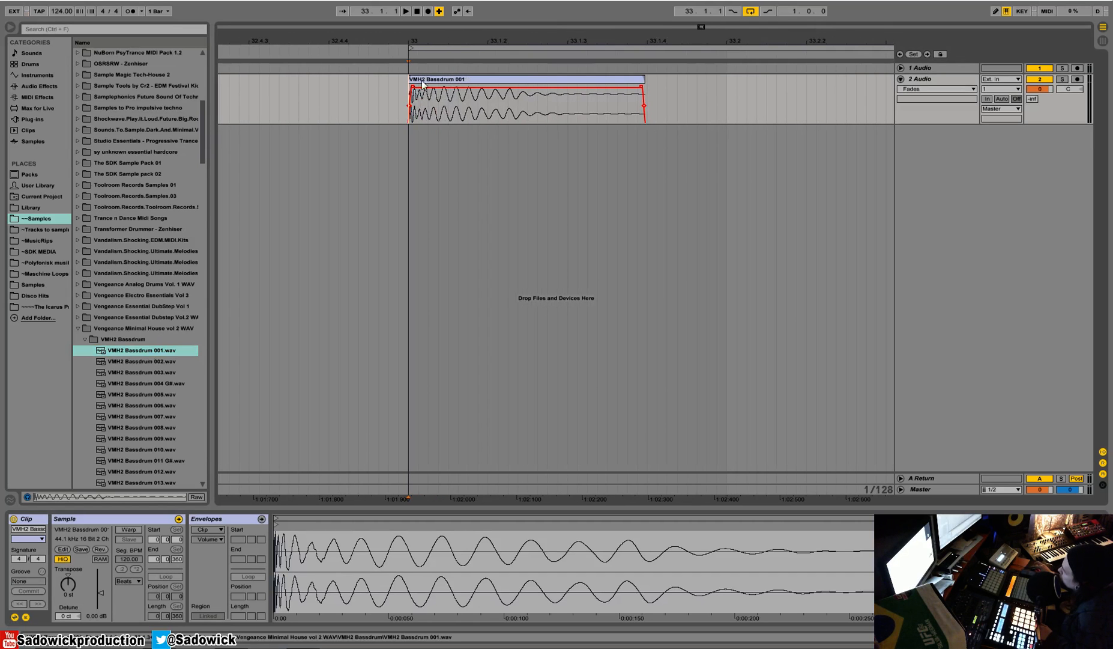
double_click(416, 94)
click(172, 352)
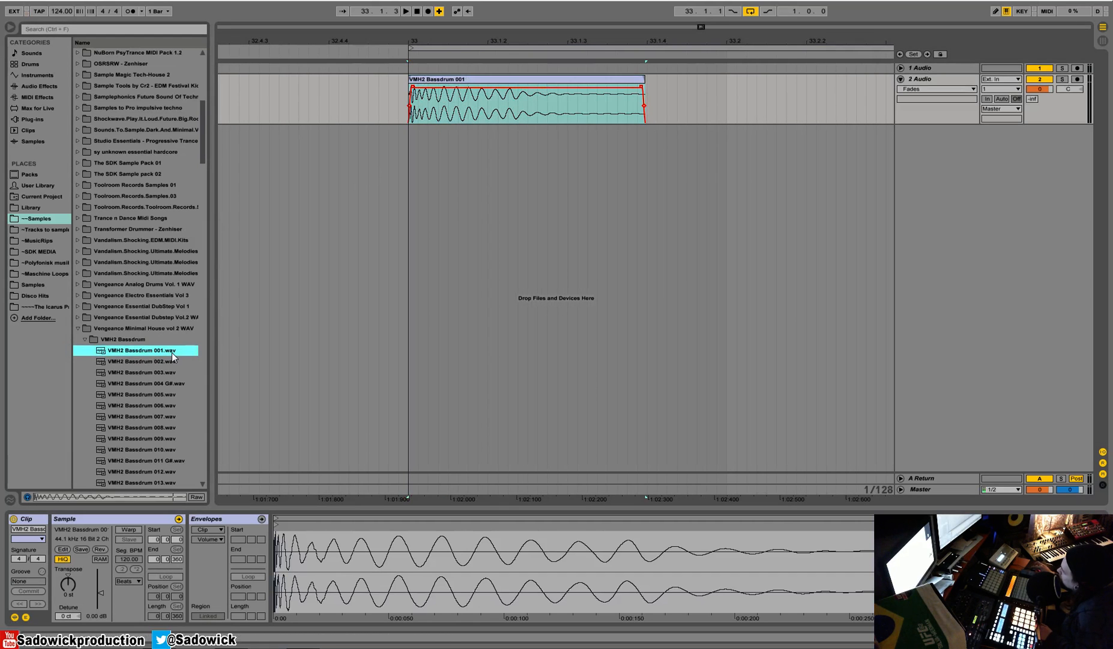
click(448, 80)
key(space)
key(space)
key(space)
key(space)
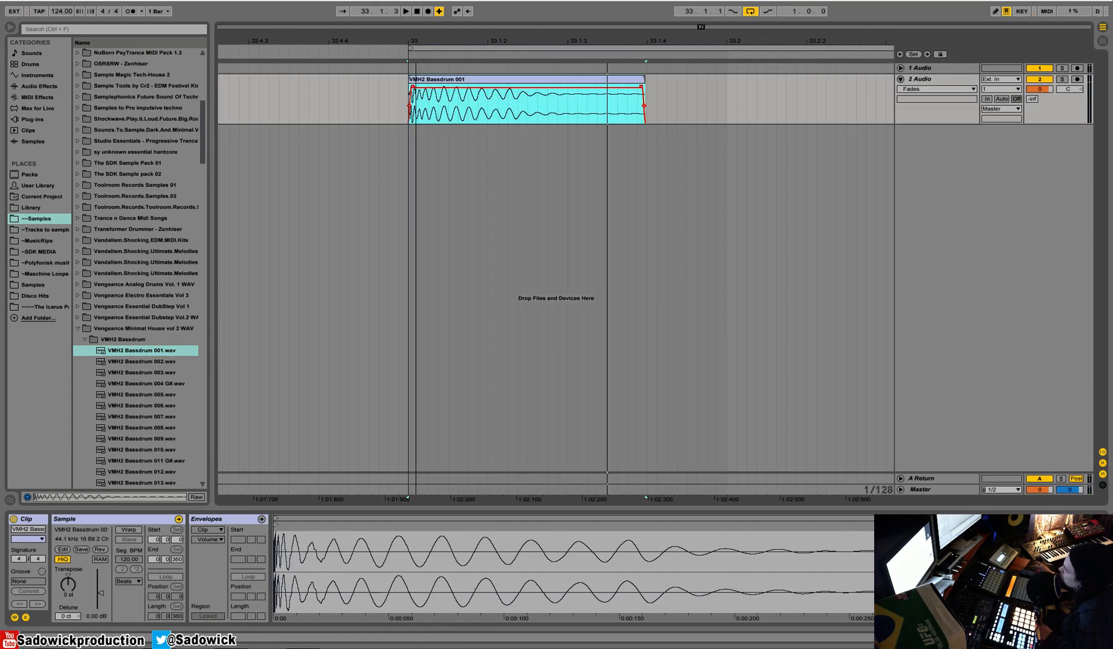
Show the fades on the bass drum clip, pull its fade-in back to the clip start and play the result.
drag(418, 43, 383, 103)
right_click(410, 102)
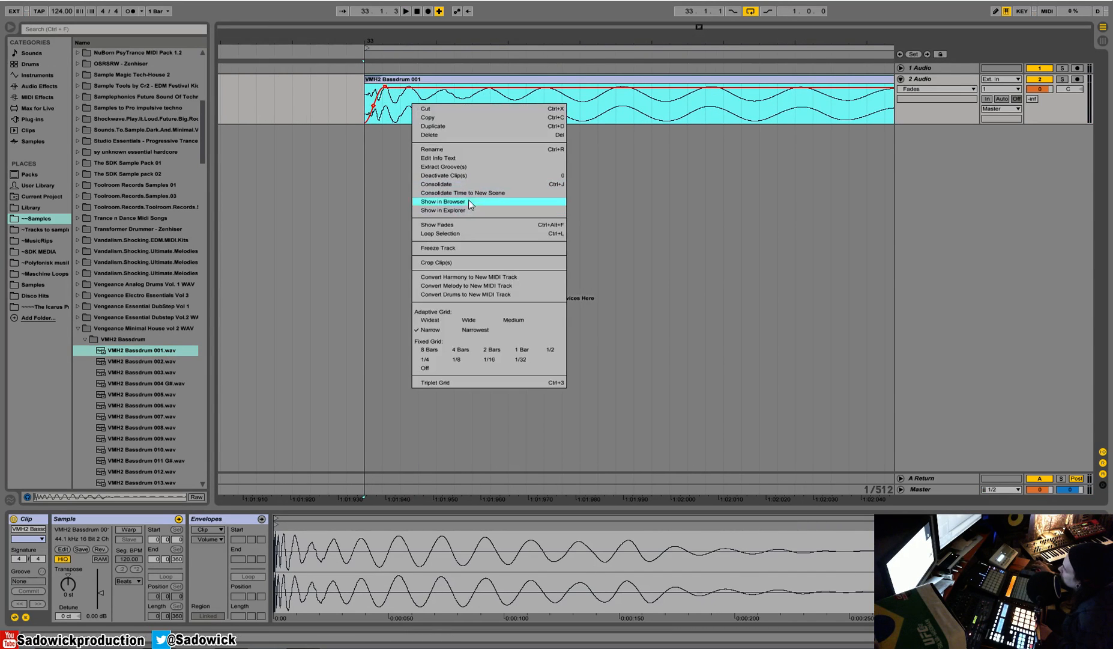
click(462, 224)
drag(385, 87, 322, 103)
drag(371, 36, 329, 3)
key(space)
key(space)
key(space)
key(space)
Duplicate the one-beat bass drum section three times to place a kick on every beat of bar 33.
drag(344, 96, 352, 96)
key(ctrl+d)
key(ctrl+d)
key(ctrl+d)
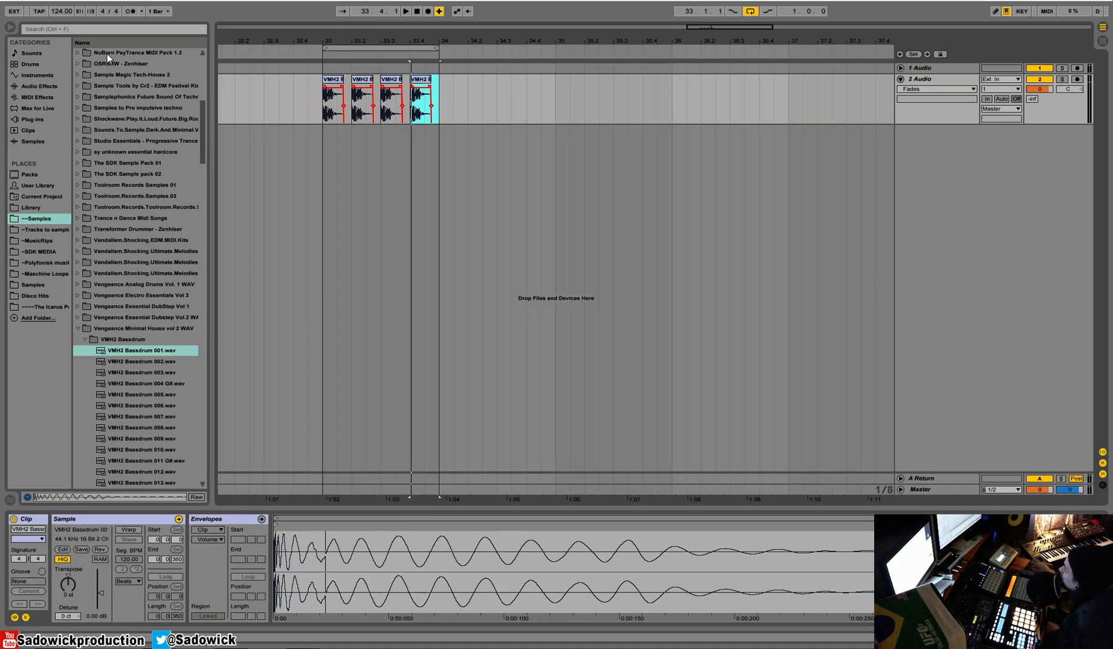
Audition VMH2 Claps 005.wav from the VMH2 Claps folder and place it on a new audio track at beat 33.2.
click(84, 339)
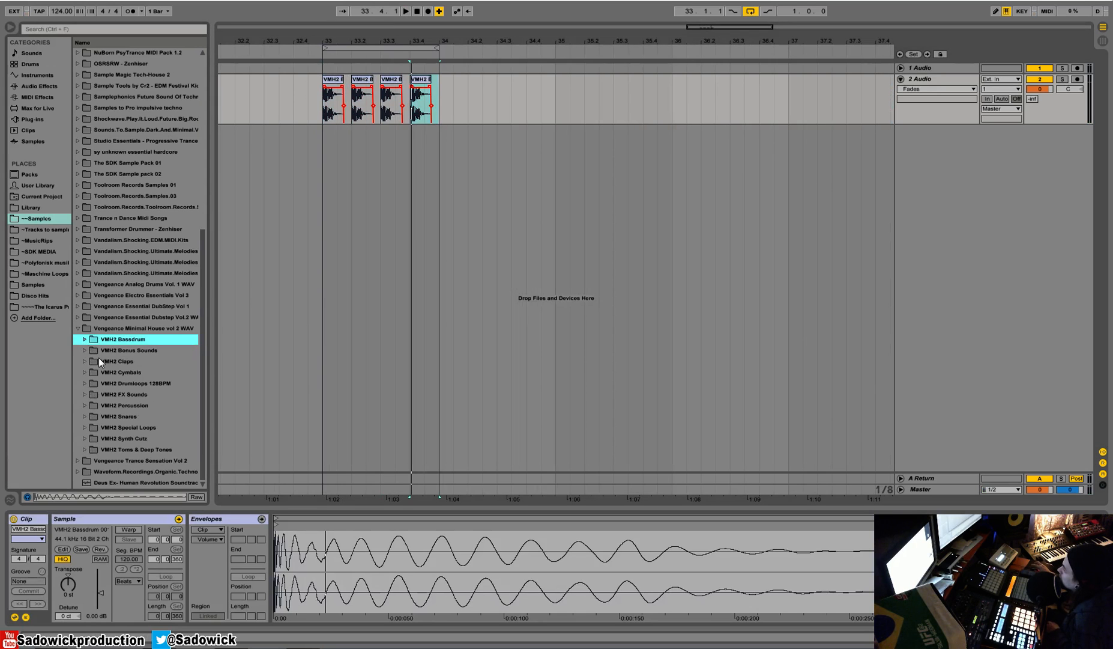
click(84, 362)
click(127, 318)
drag(142, 316, 348, 131)
drag(346, 43, 346, 90)
drag(345, 43, 334, 12)
Duplicate the clap to beat 33.4 and mute the bass drum track.
drag(360, 140, 295, 151)
key(ctrl+d)
click(1035, 102)
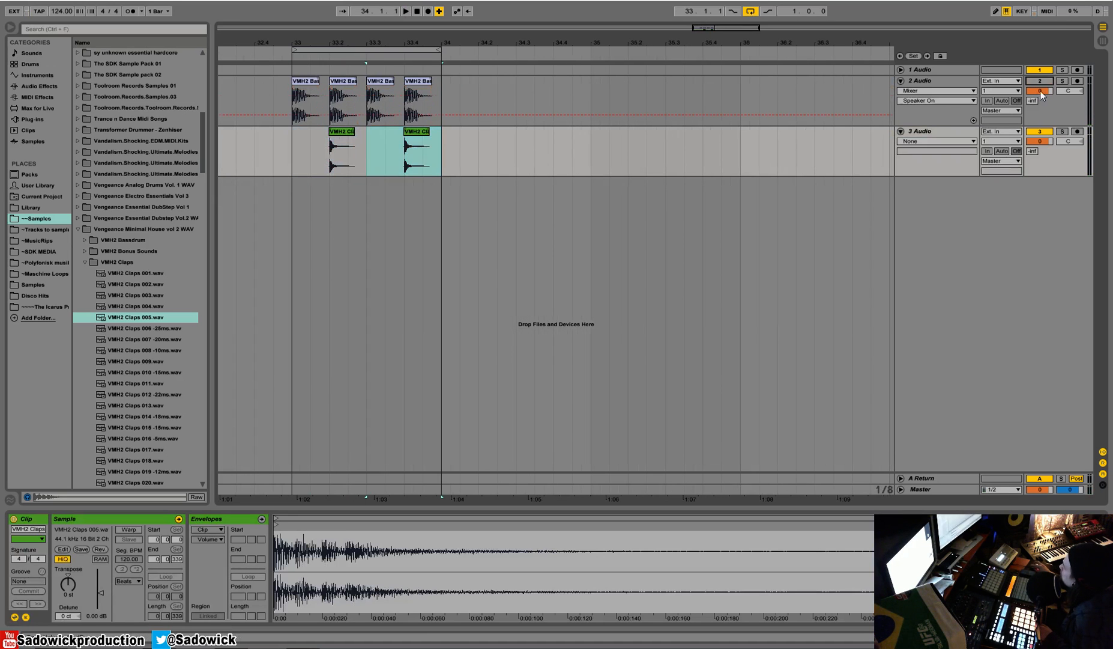
Insert a new audio track below the clap track.
right_click(1061, 165)
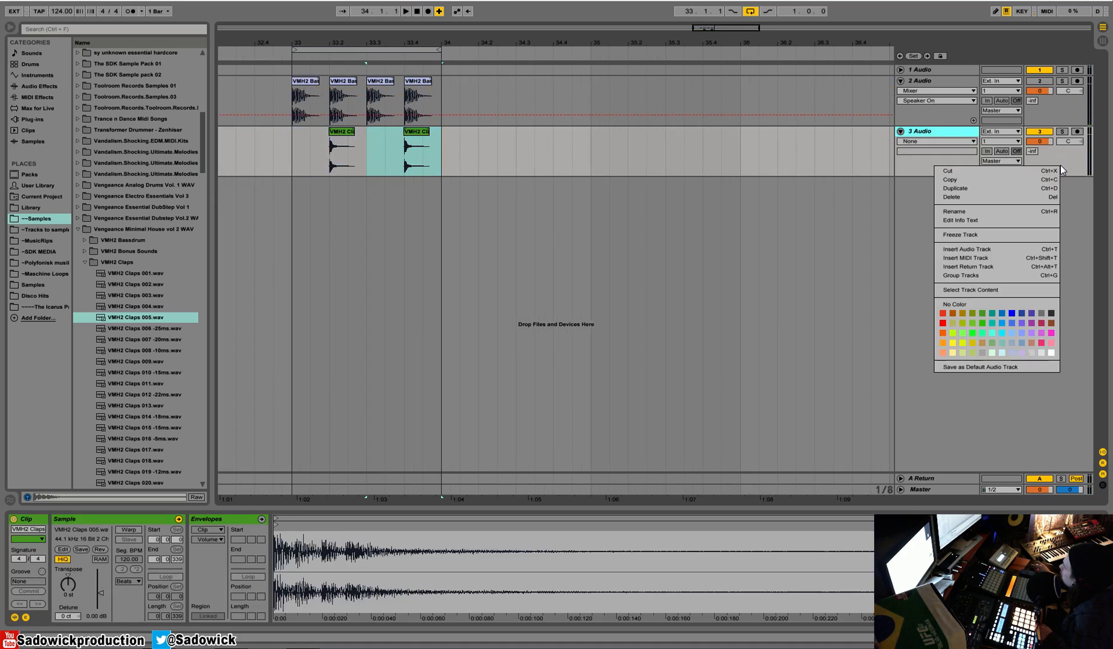
click(965, 249)
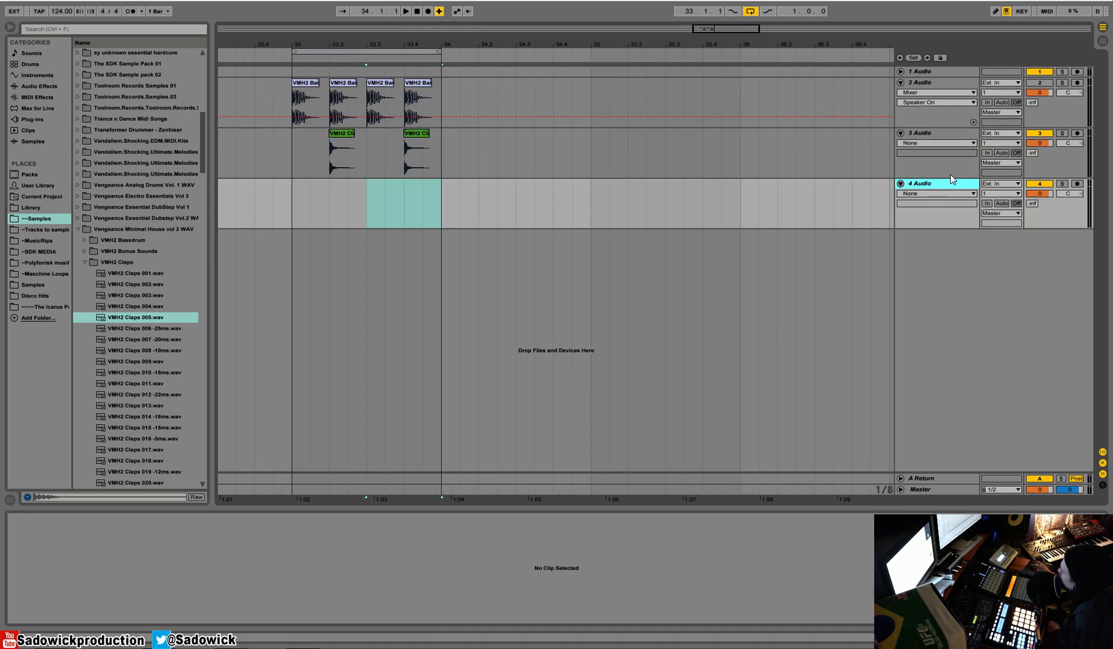
click(1000, 185)
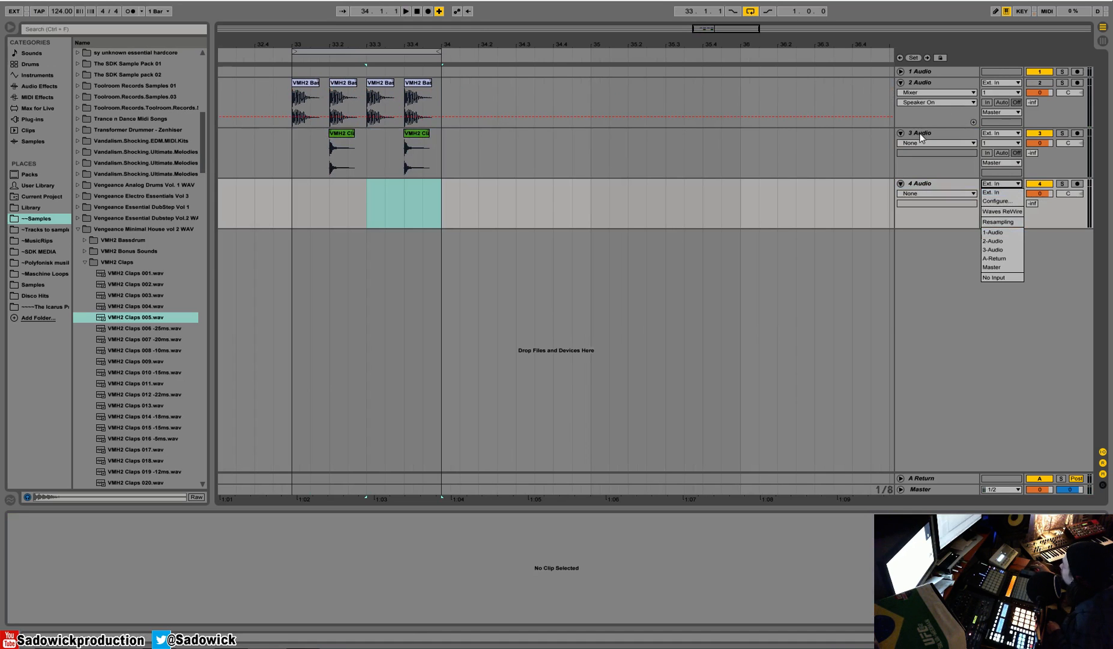
click(923, 132)
click(922, 133)
click(942, 183)
key(Up)
Set the 4 Audio track's input to 3-Audio and its monitoring to In.
click(1006, 184)
click(1003, 194)
click(1002, 194)
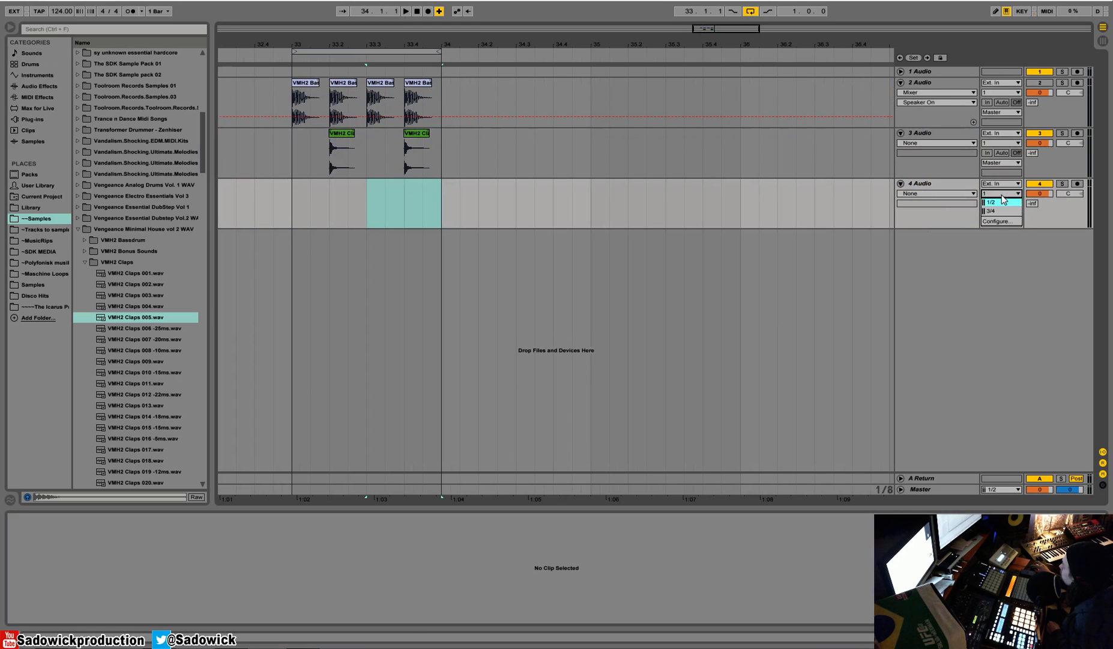
click(1006, 184)
click(1008, 250)
click(987, 204)
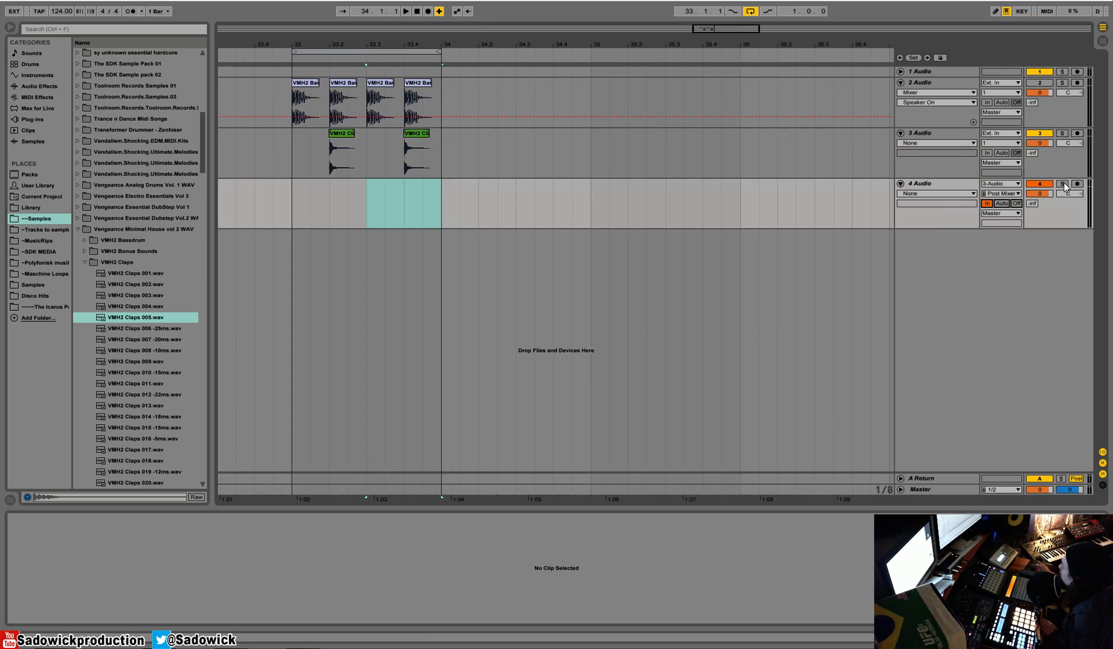
Tap the clap signal Pre FX on the 4 Audio track and play the loop with that track soloed.
key(space)
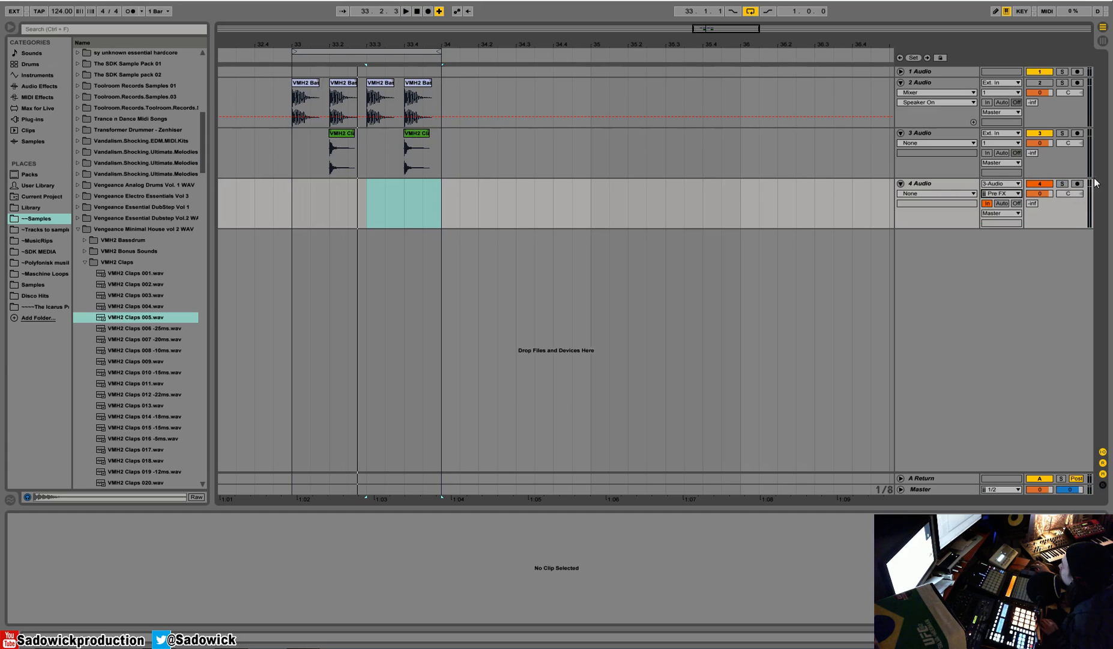
click(1063, 183)
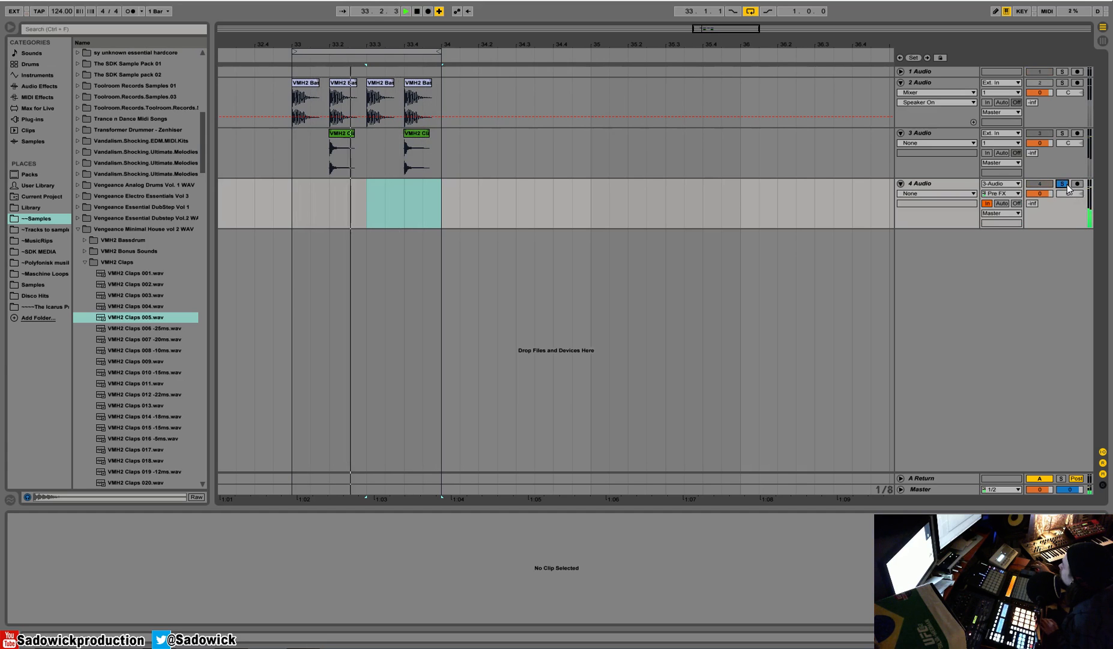
click(937, 134)
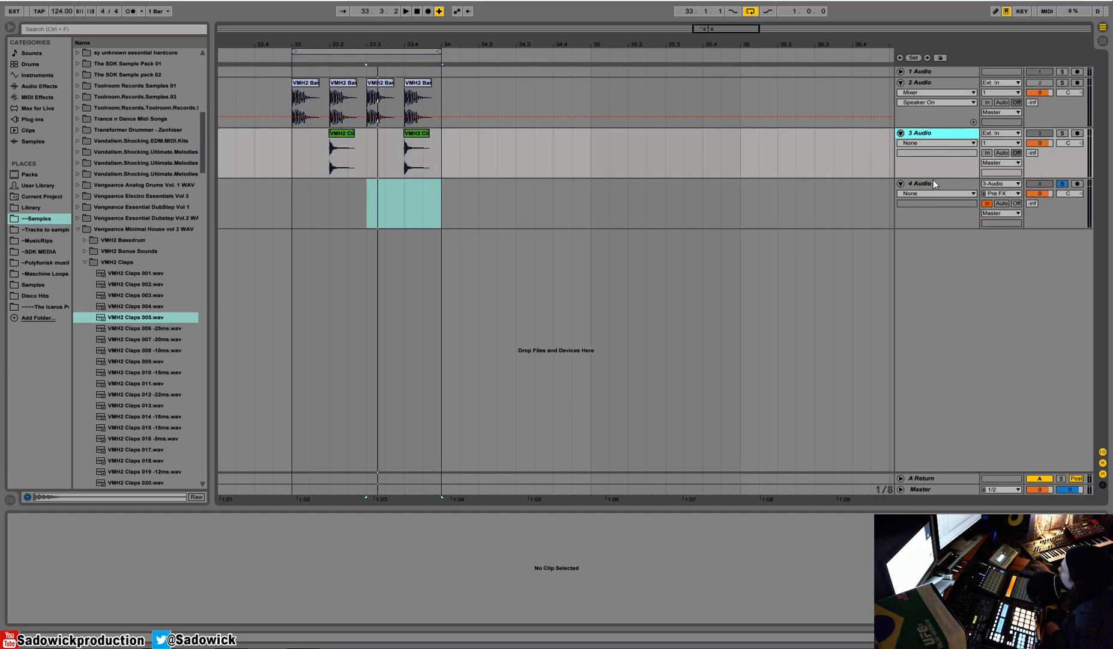
click(933, 184)
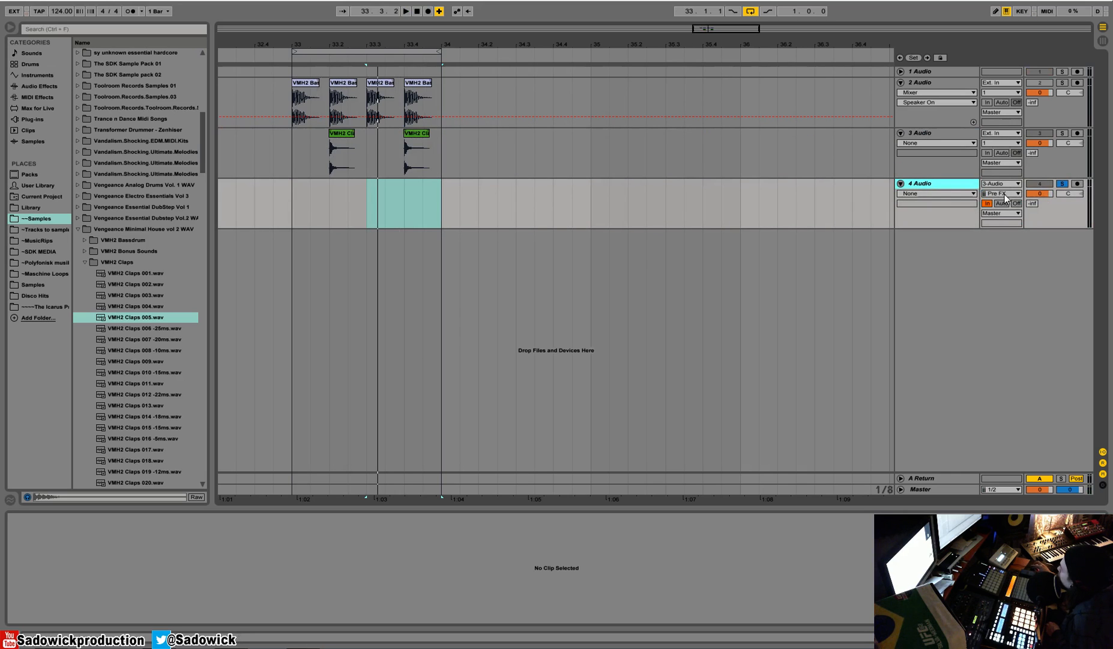
click(1065, 168)
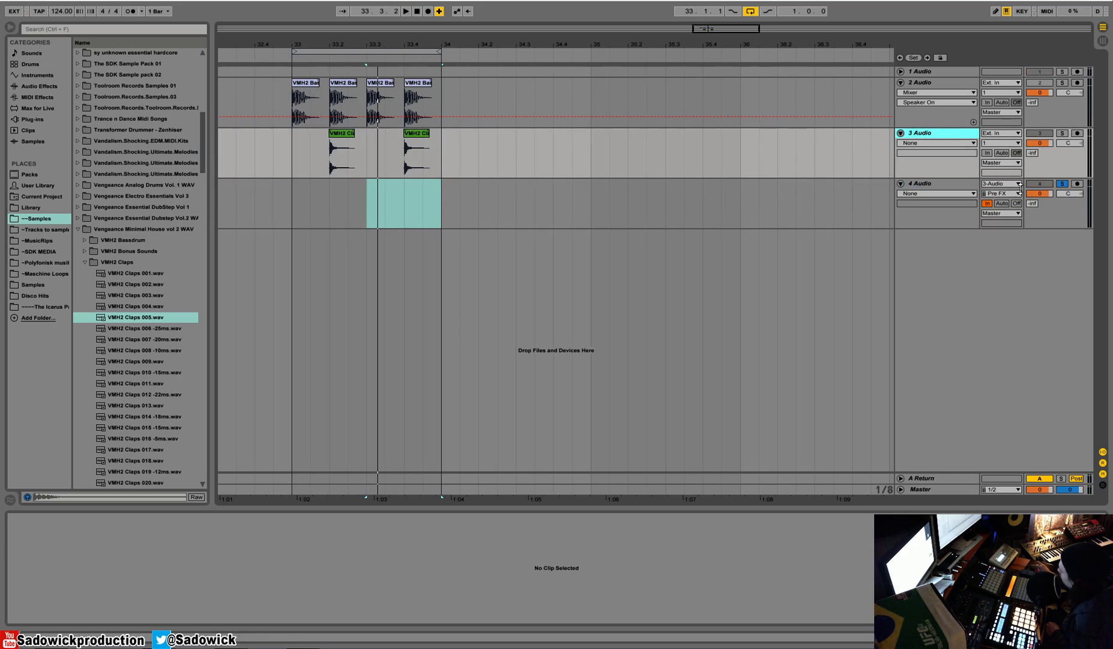
click(1040, 209)
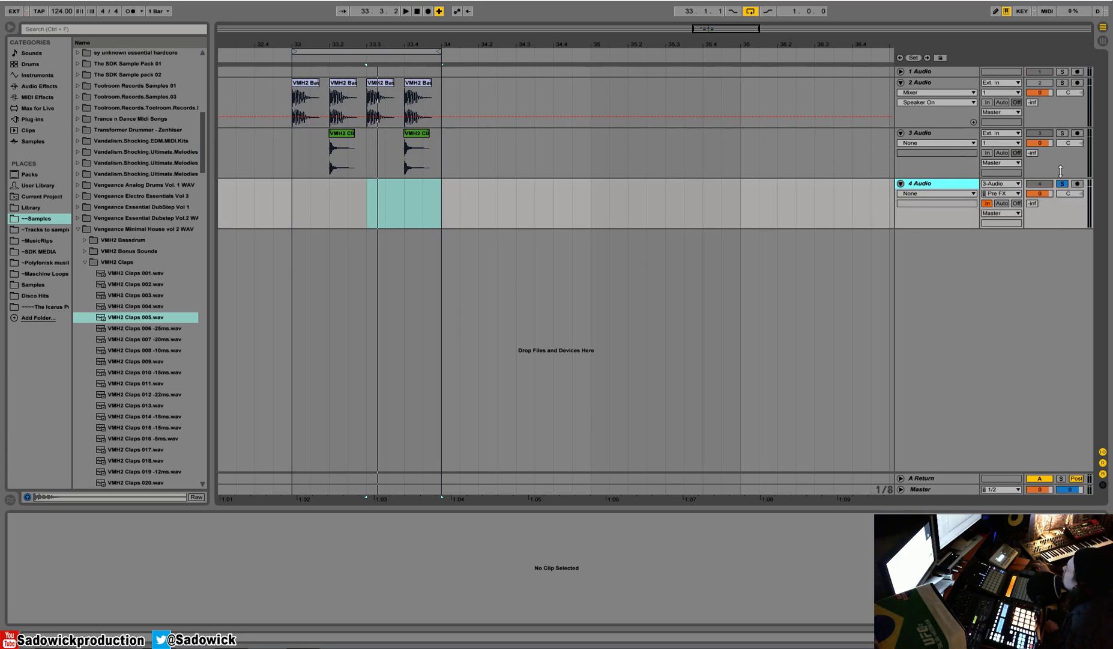
Add a Compressor audio effect to the 4 Audio track.
click(41, 75)
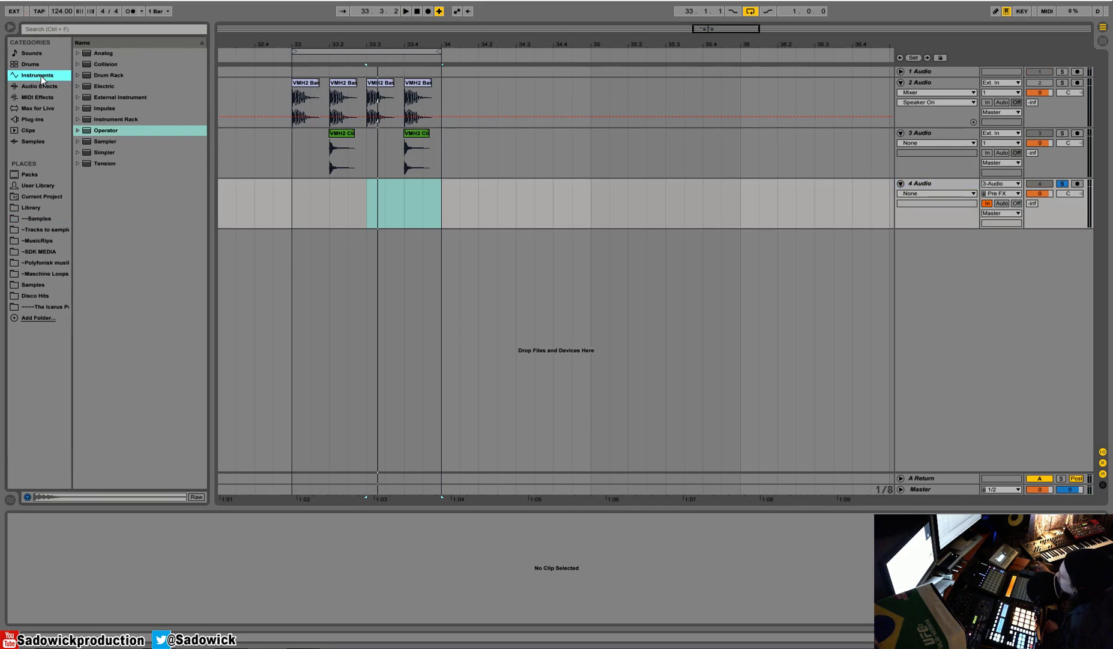
click(41, 84)
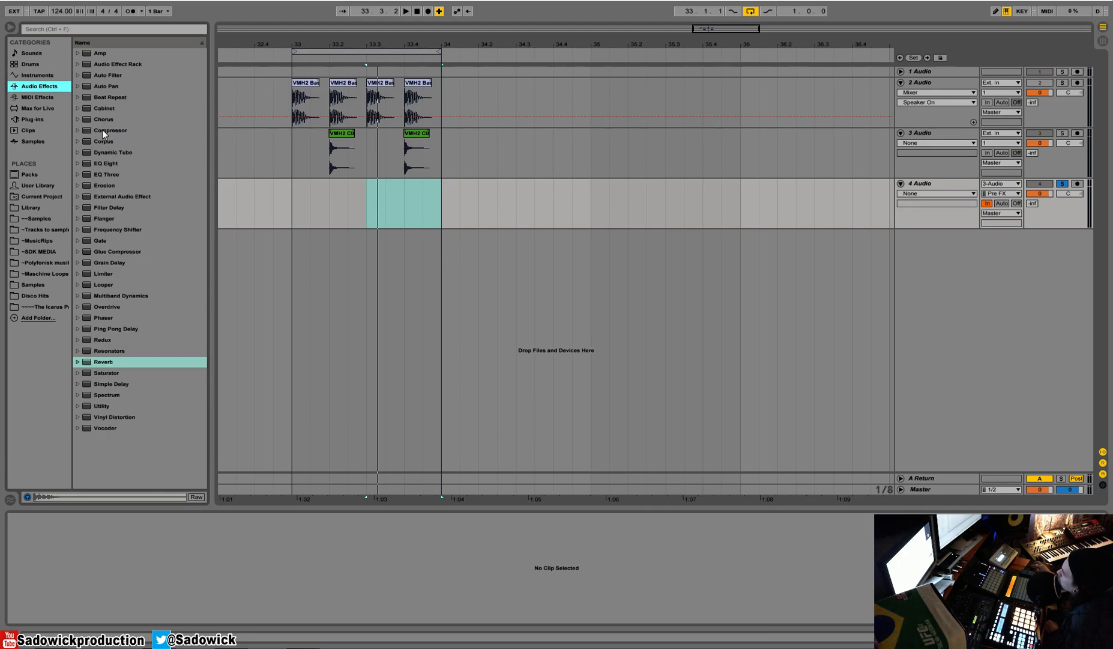
drag(101, 128, 135, 568)
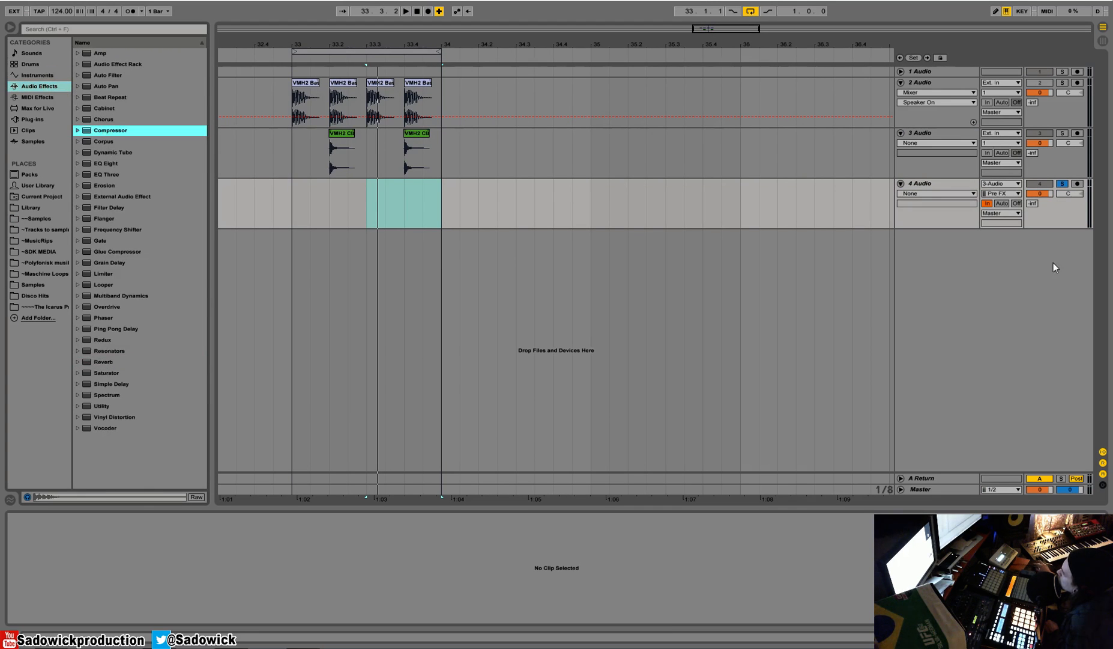
click(1070, 226)
key(shift+Tab)
drag(102, 128, 108, 559)
Set the Compressor's ratio to 4.85:1 and its threshold to about -45.5 dB, checking it with playback.
drag(37, 541, 66, 594)
key(space)
key(space)
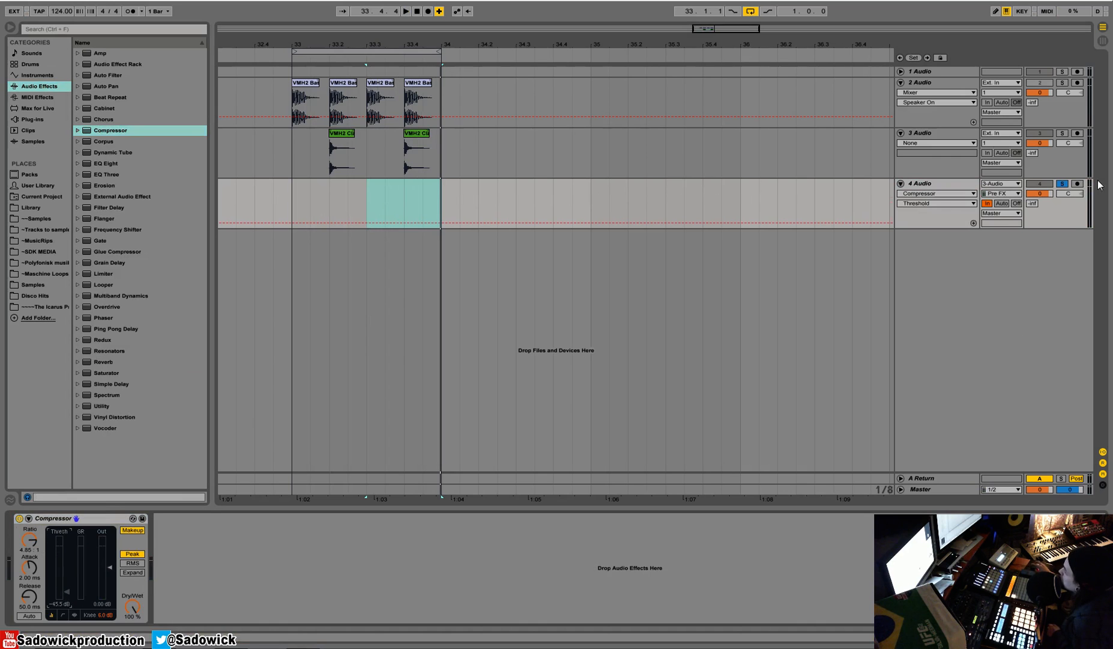
Unsolo the 4 Audio track, pull its volume down to -inf and raise it to about -13.5 dB during playback.
click(1061, 184)
drag(1045, 193, 1044, 198)
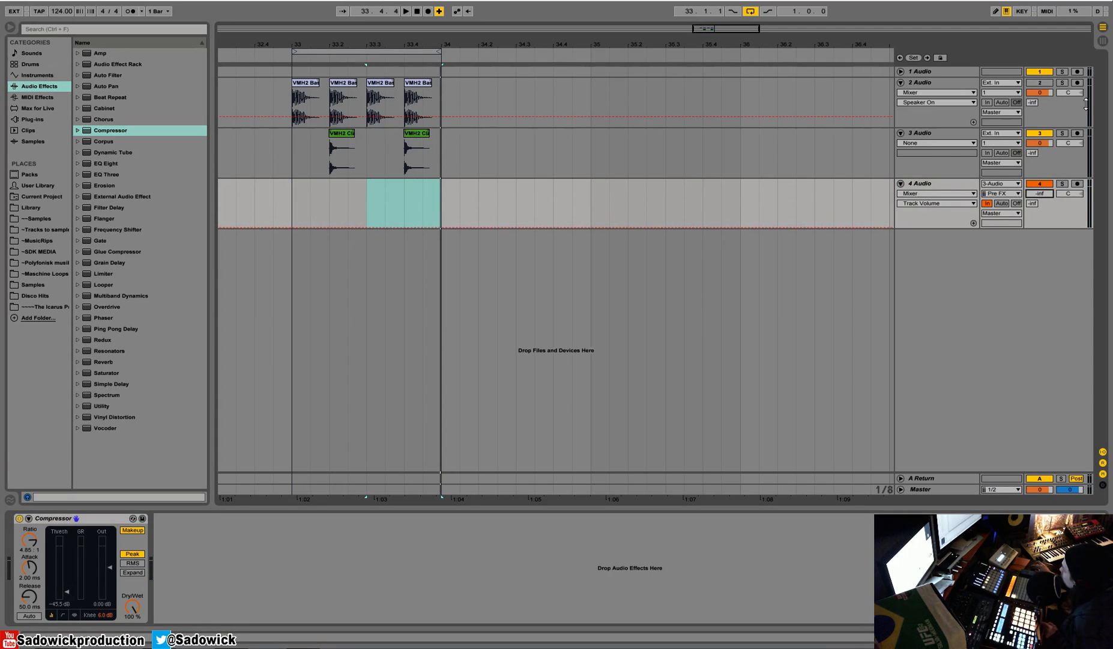
key(space)
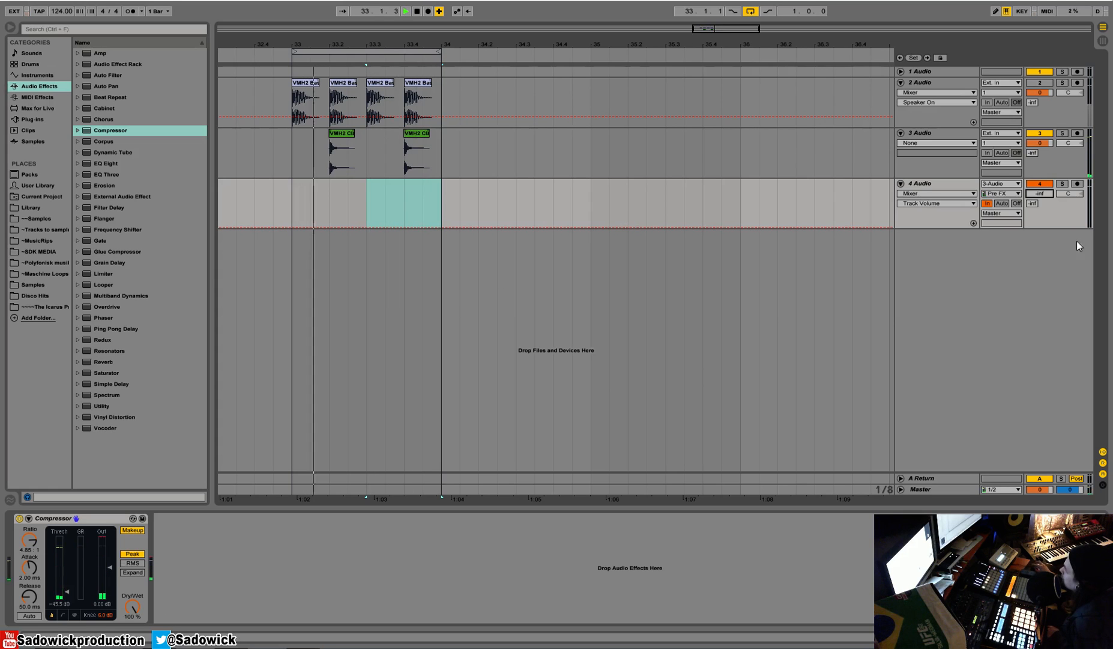
drag(1050, 200, 1050, 161)
drag(1035, 120, 1035, 124)
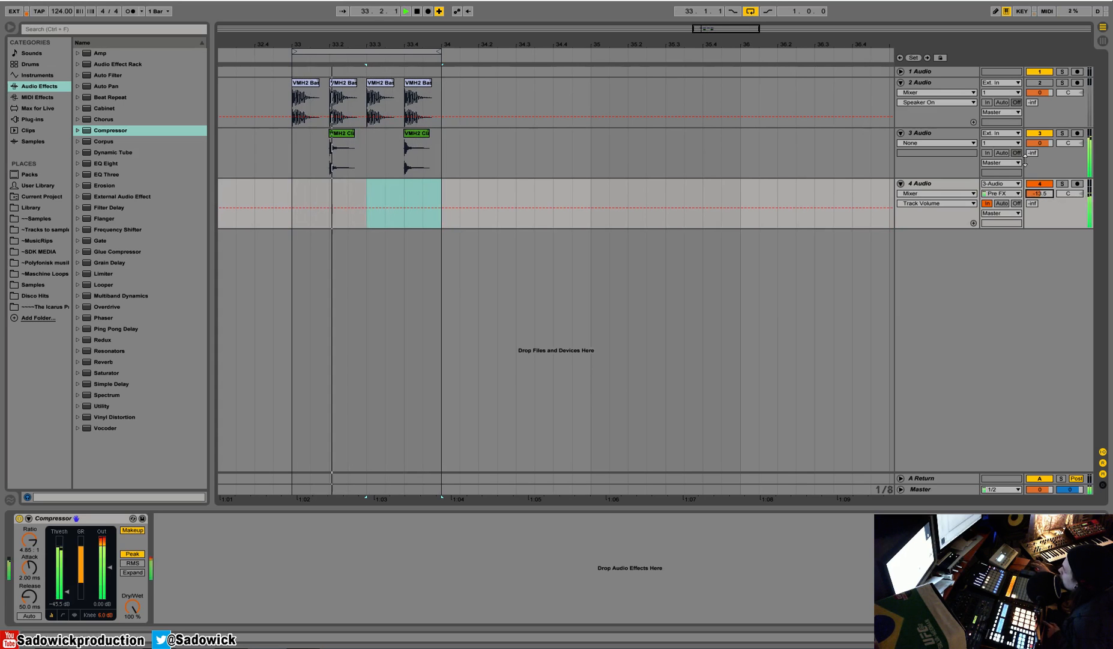
key(space)
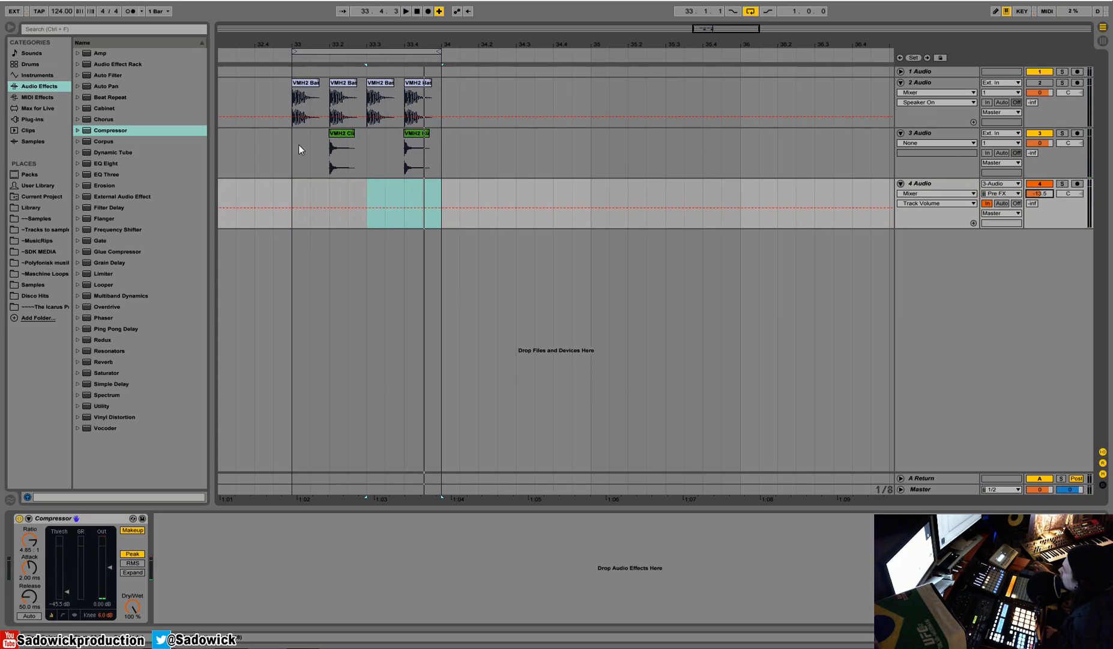
Play the clap bar with the 3 Audio and 4 Audio tracks soloed in turn to compare the dry and compressed signals.
click(292, 148)
drag(293, 148, 444, 151)
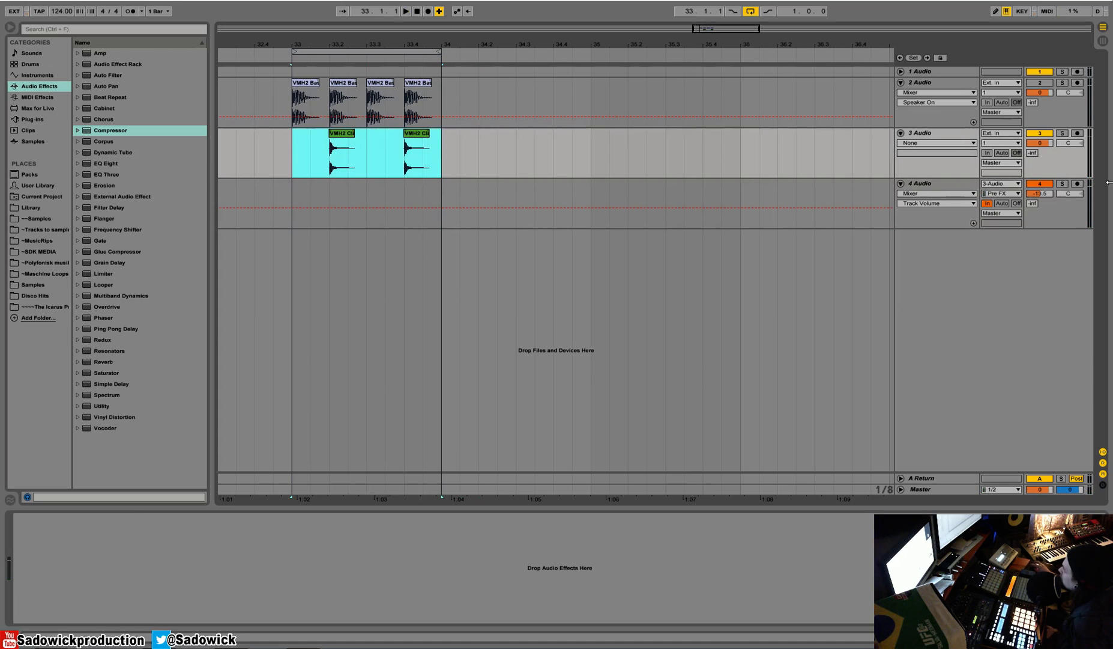
click(1053, 123)
click(1063, 132)
key(space)
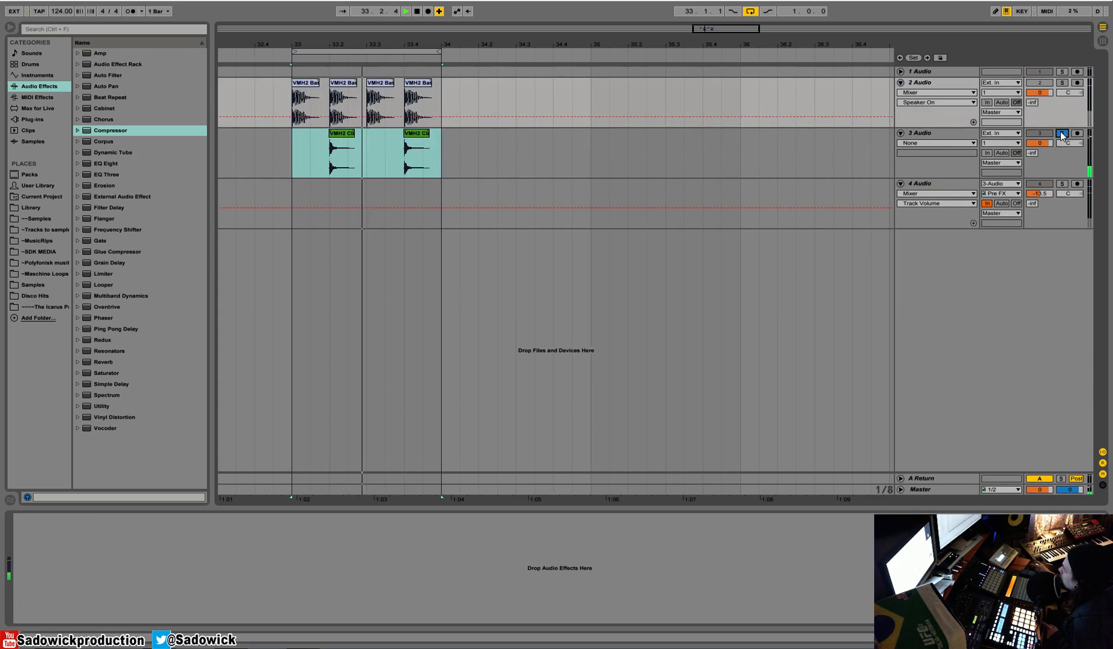
click(1063, 184)
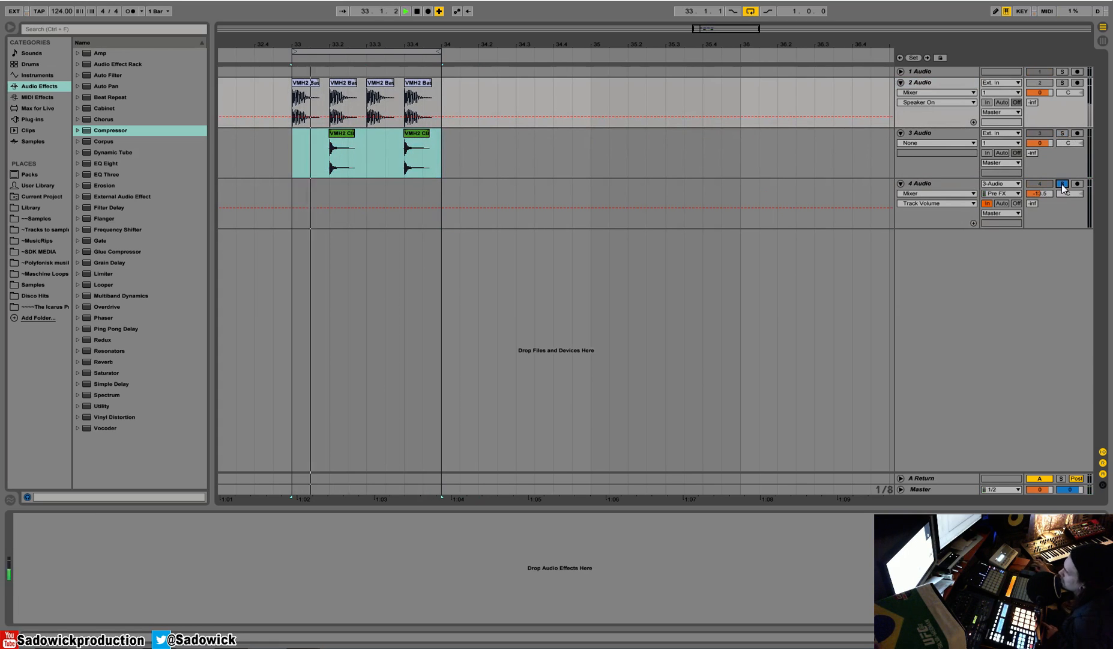
click(1061, 219)
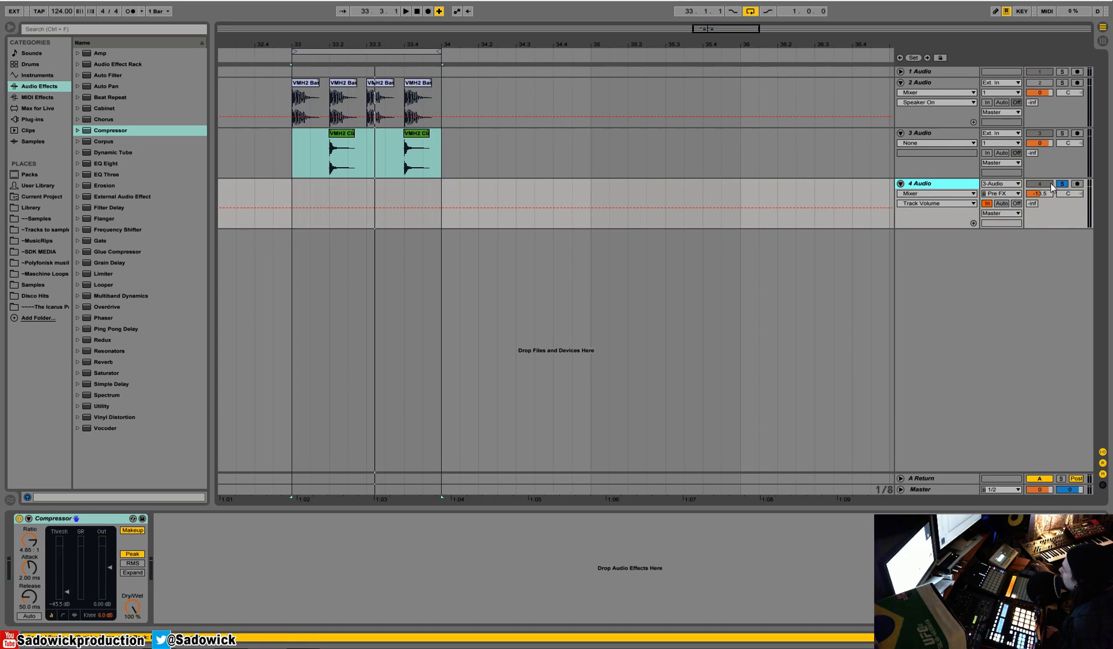
Turn off solo on the 4 Audio track and reduce the height of the 3 Audio and 4 Audio tracks.
click(1061, 184)
drag(1053, 224, 1072, 129)
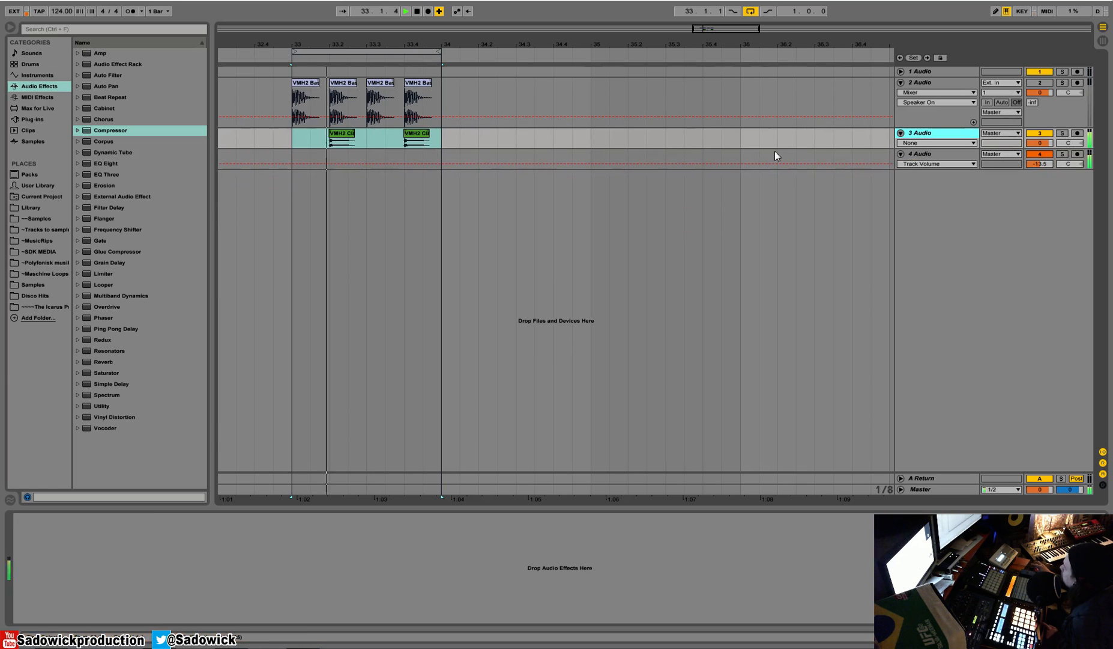
click(293, 158)
key(space)
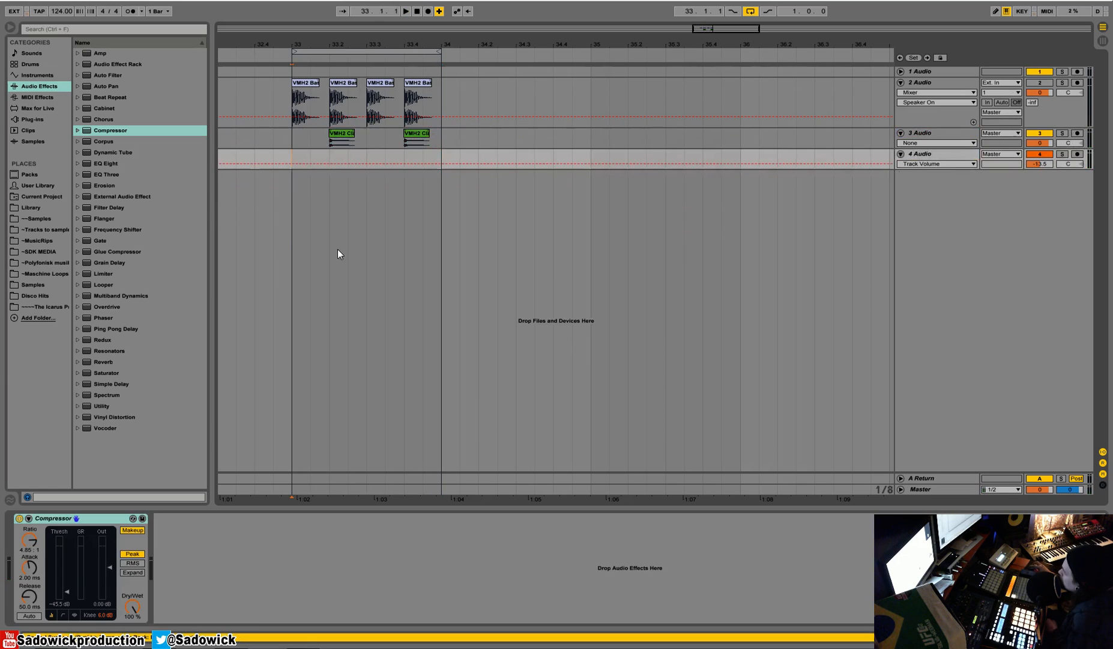
Open the VMH2 Drumloops 128BPM folder in the ~~Samples place and preview its loops.
click(35, 217)
click(130, 208)
click(84, 152)
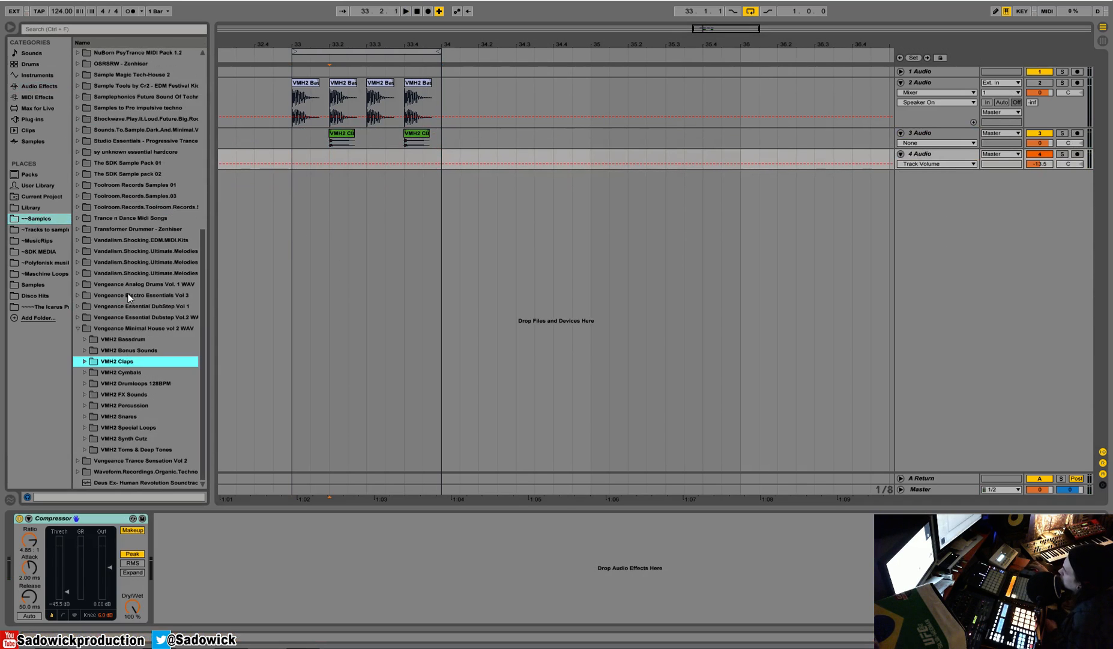
click(88, 384)
scroll(196, 370, down, 6)
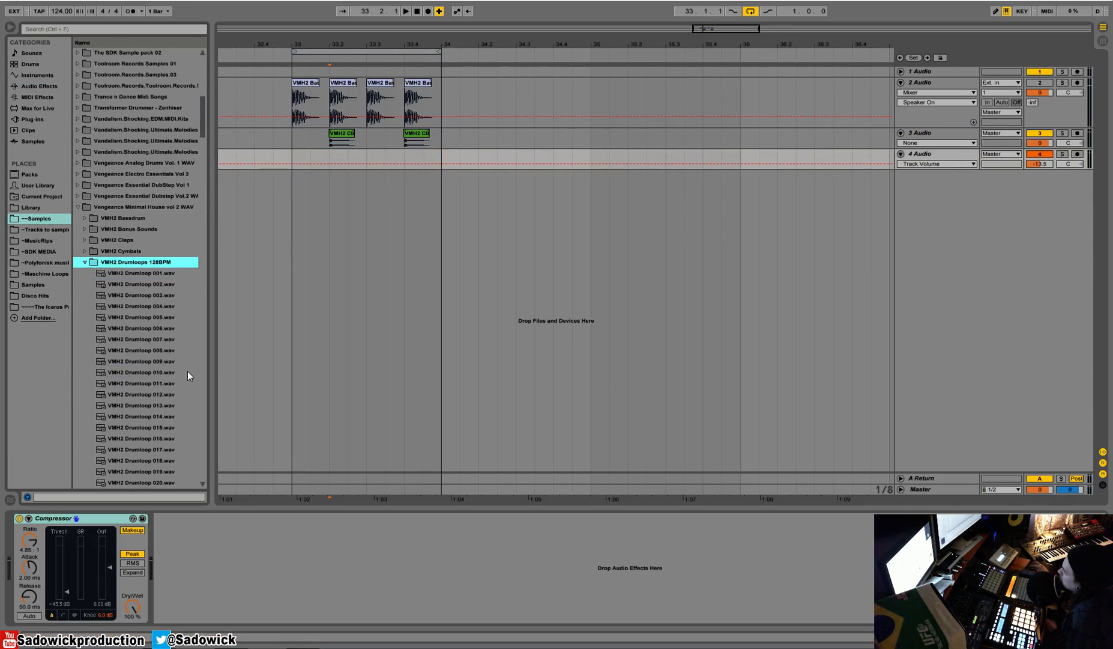
click(131, 364)
click(133, 382)
scroll(133, 381, down, 1)
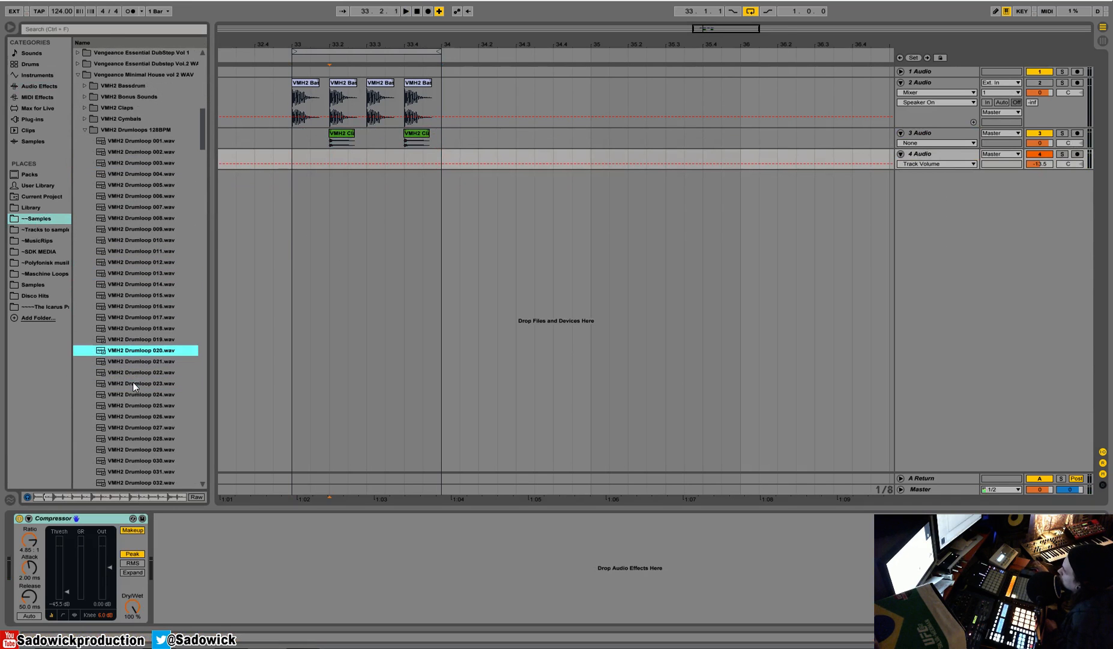
Place VMH2 Drumloop 023 at bar 33 on a new audio track below 4 Audio, ending at bar 34.
click(132, 387)
scroll(132, 388, down, 3)
drag(129, 327, 294, 157)
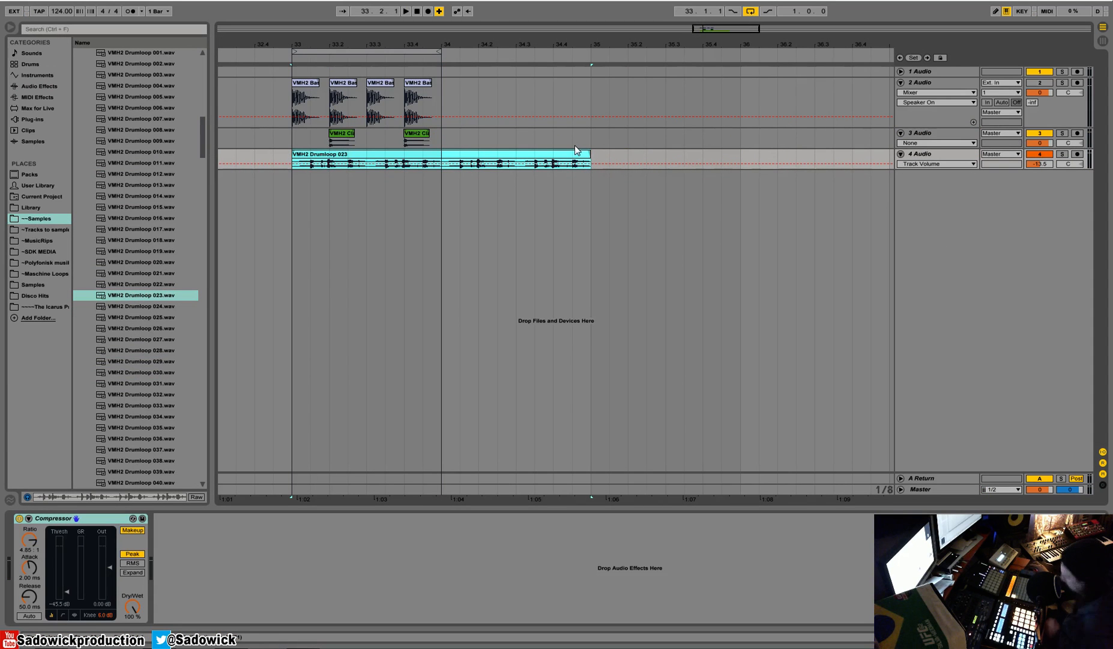
key(ctrl+z)
drag(161, 295, 297, 177)
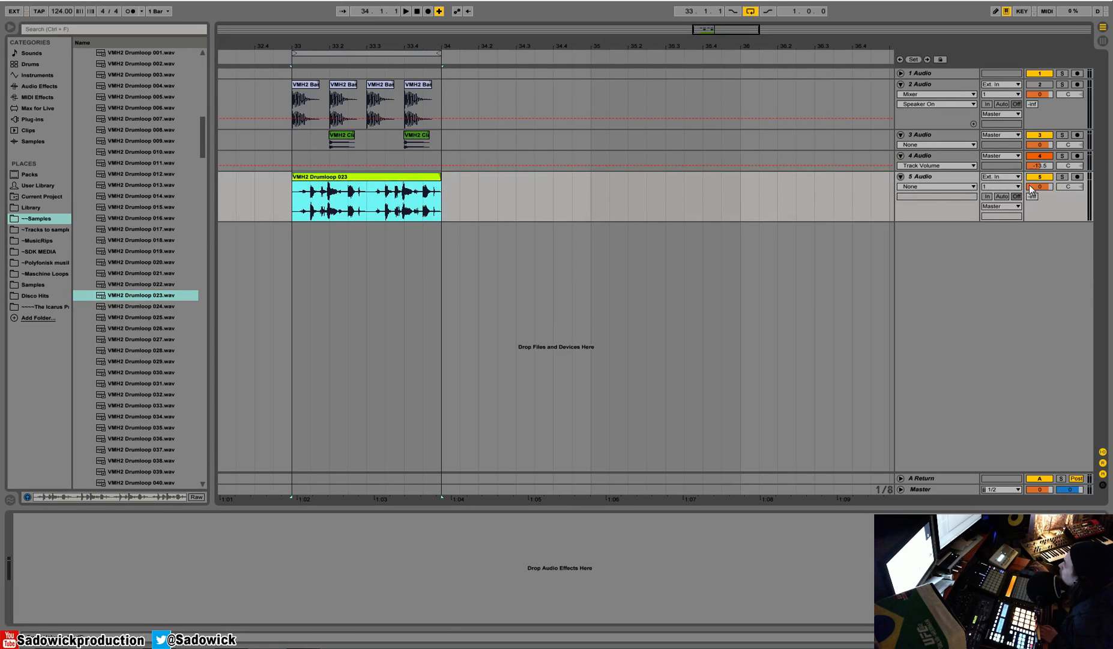
Set the drum loop track's volume to -4.0 dB and play the one-bar loop.
drag(1039, 186, 1040, 191)
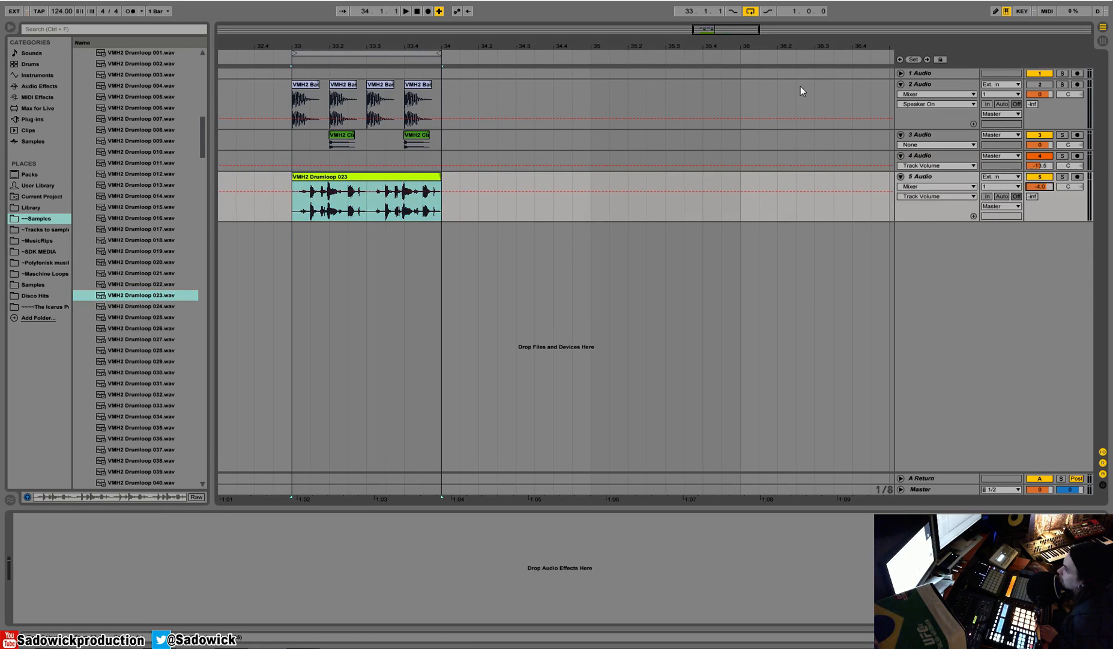
click(432, 181)
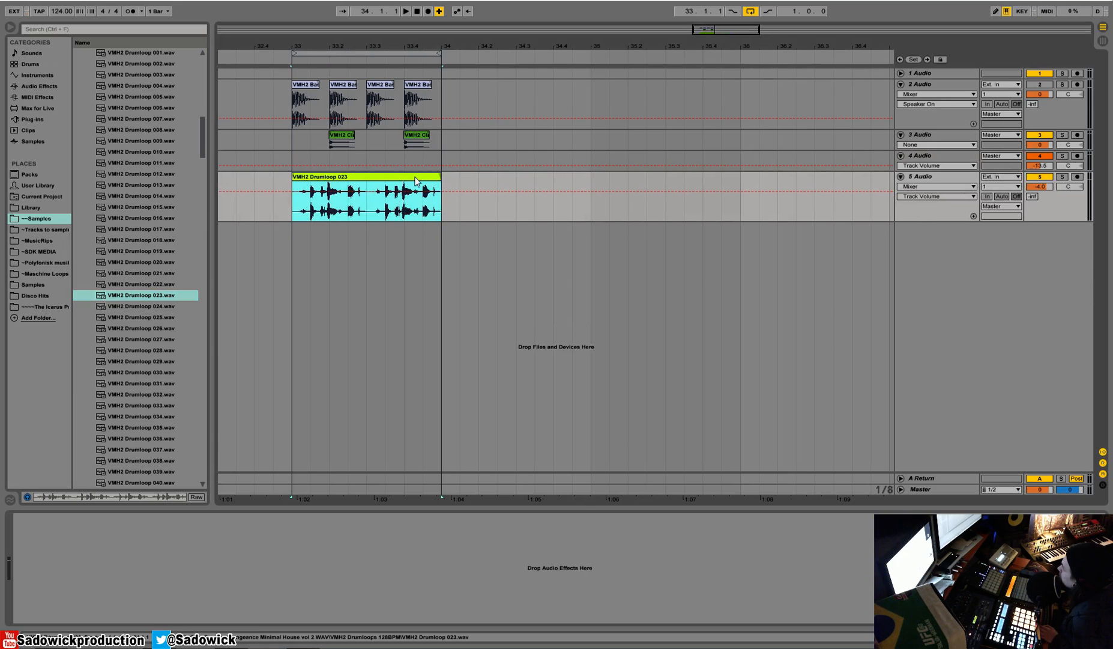
key(space)
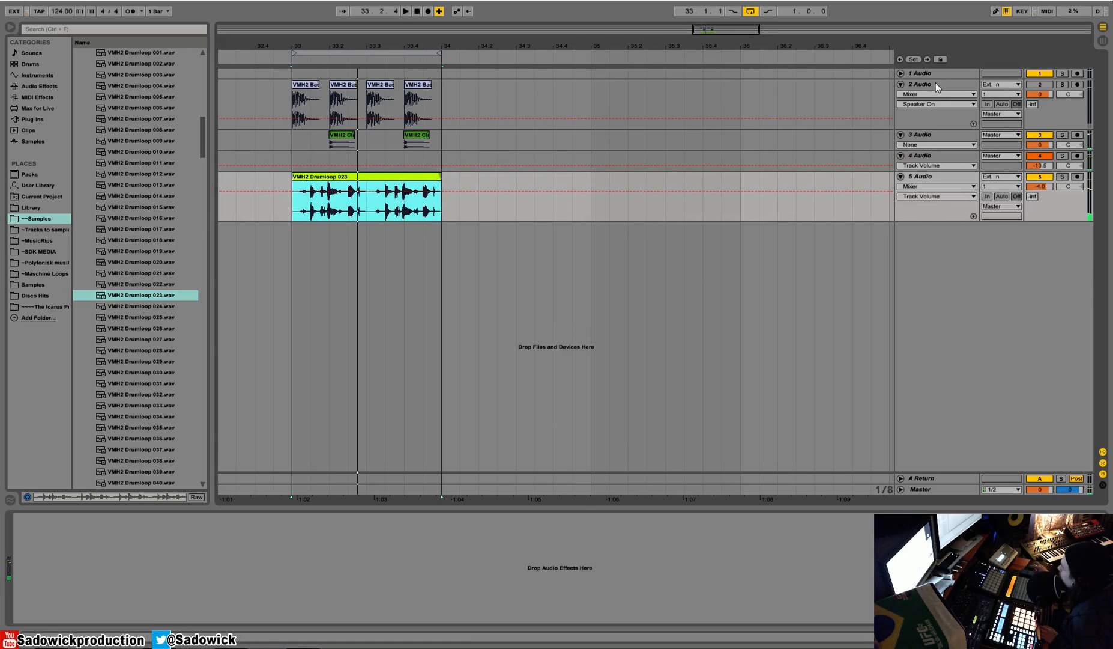
Group the tracks 2 Audio through 5 Audio into one group track.
click(934, 86)
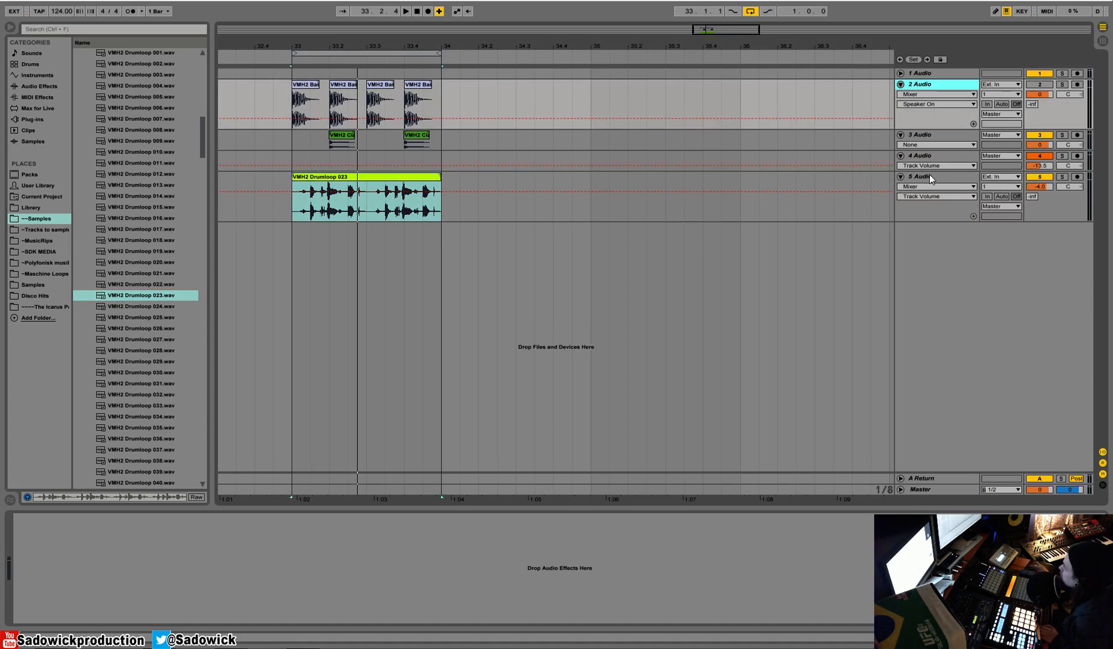
shift+click(930, 175)
right_click(950, 85)
click(973, 173)
right_click(954, 91)
click(1059, 241)
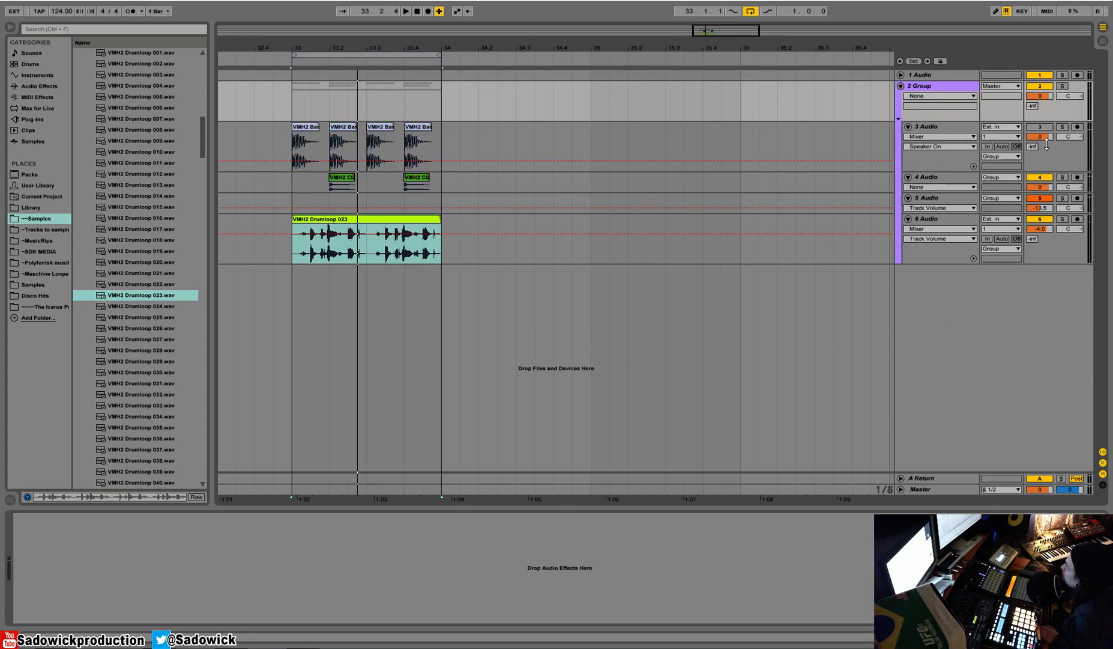
Turn the bass drum track back on and lower the drum loop track's volume to about -6.8 dB during playback.
click(1055, 126)
key(space)
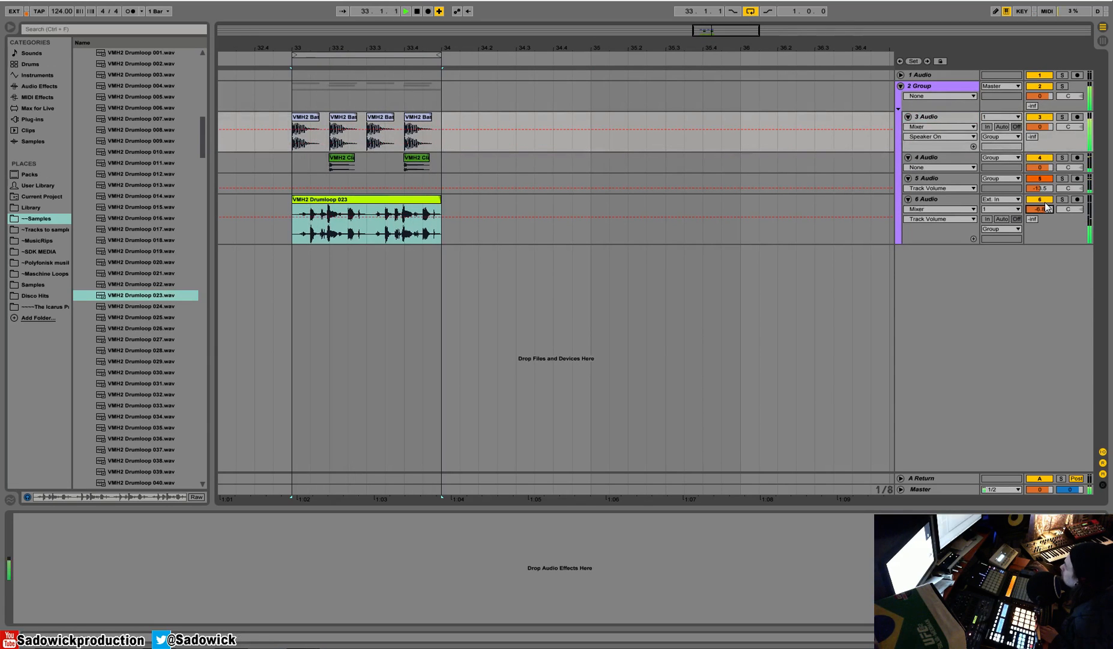
key(space)
Solo and unsolo the 2 Group track and add a Glue Compressor to it.
click(925, 89)
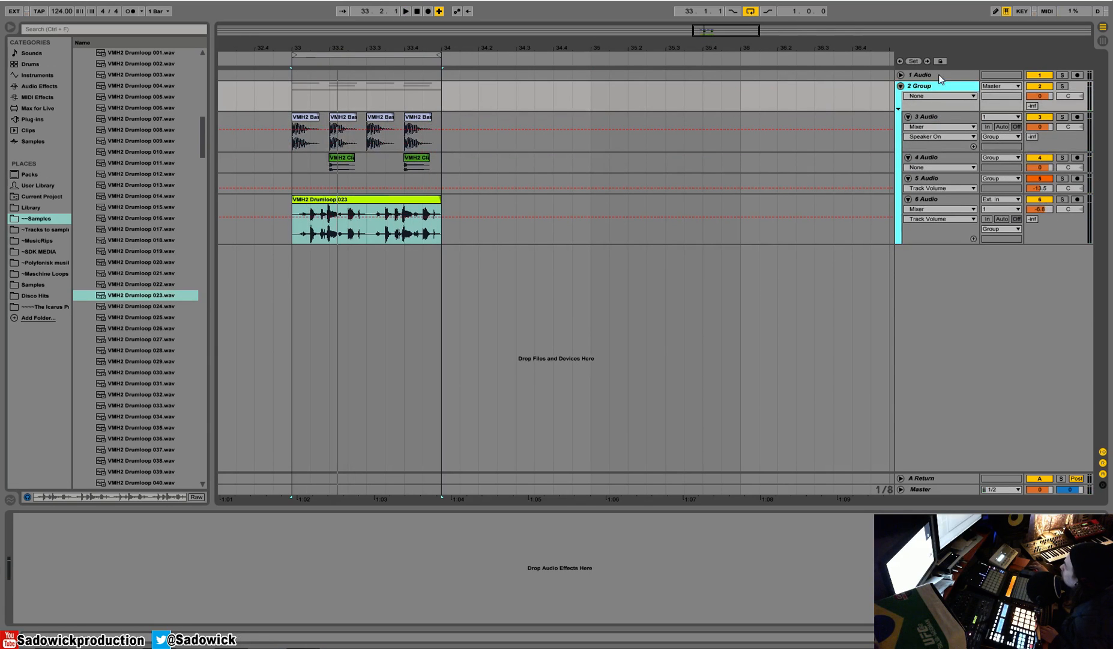
click(1061, 86)
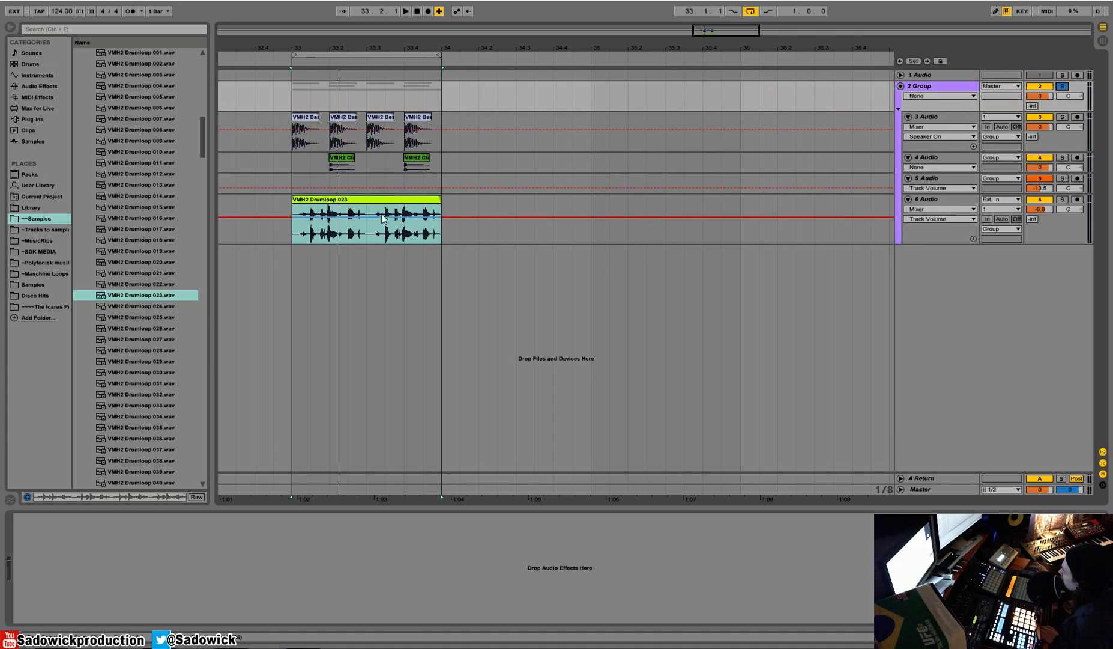
click(1066, 88)
click(953, 86)
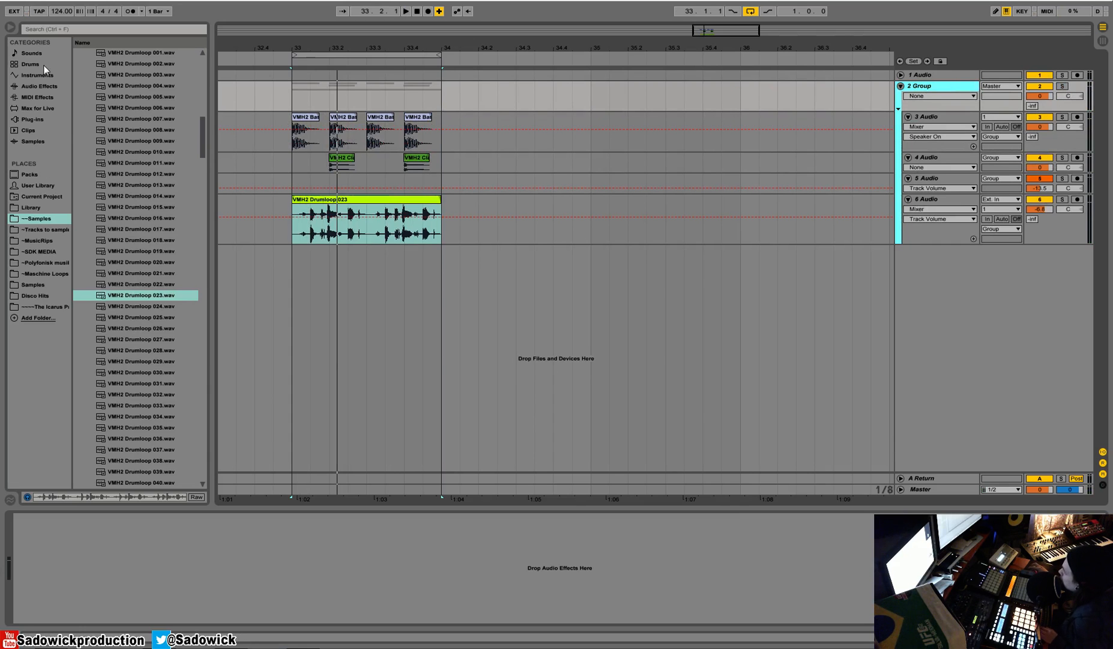
click(37, 87)
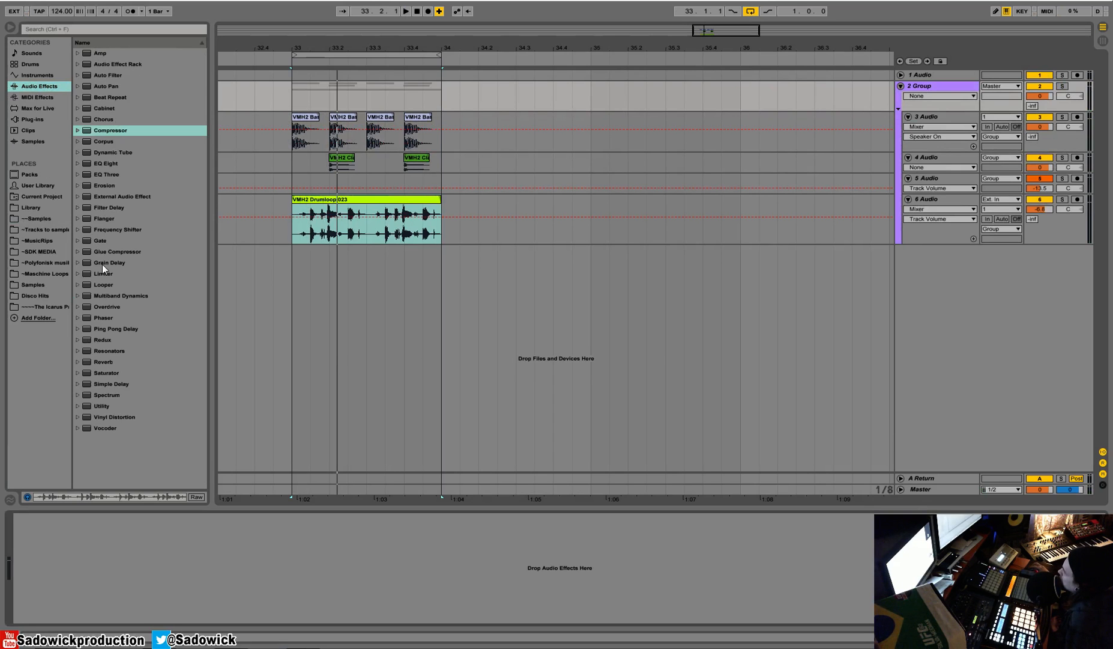
drag(107, 252, 81, 526)
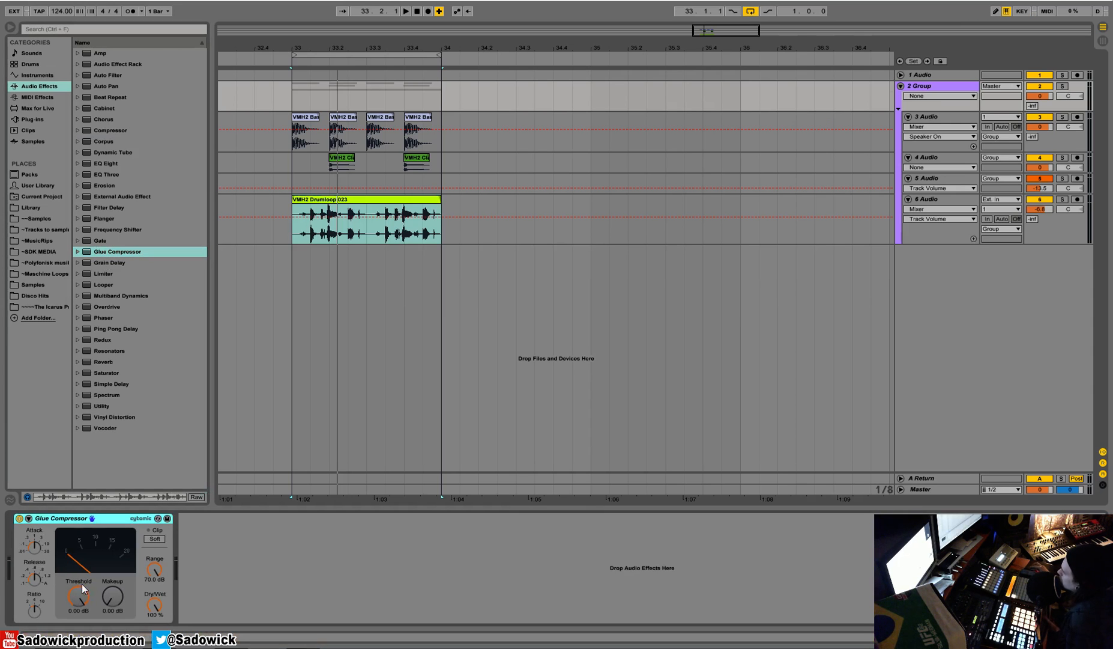
Set the Glue Compressor's threshold to -4.44 dB during playback and turn on Soft clipping.
drag(84, 582, 84, 606)
key(space)
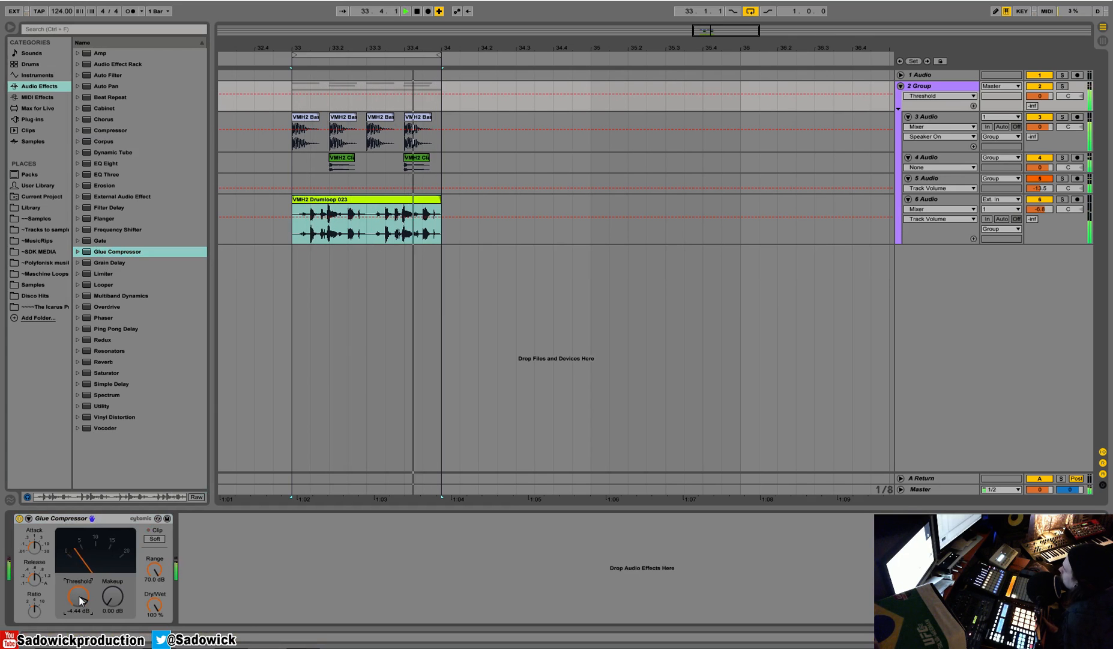
key(space)
click(158, 540)
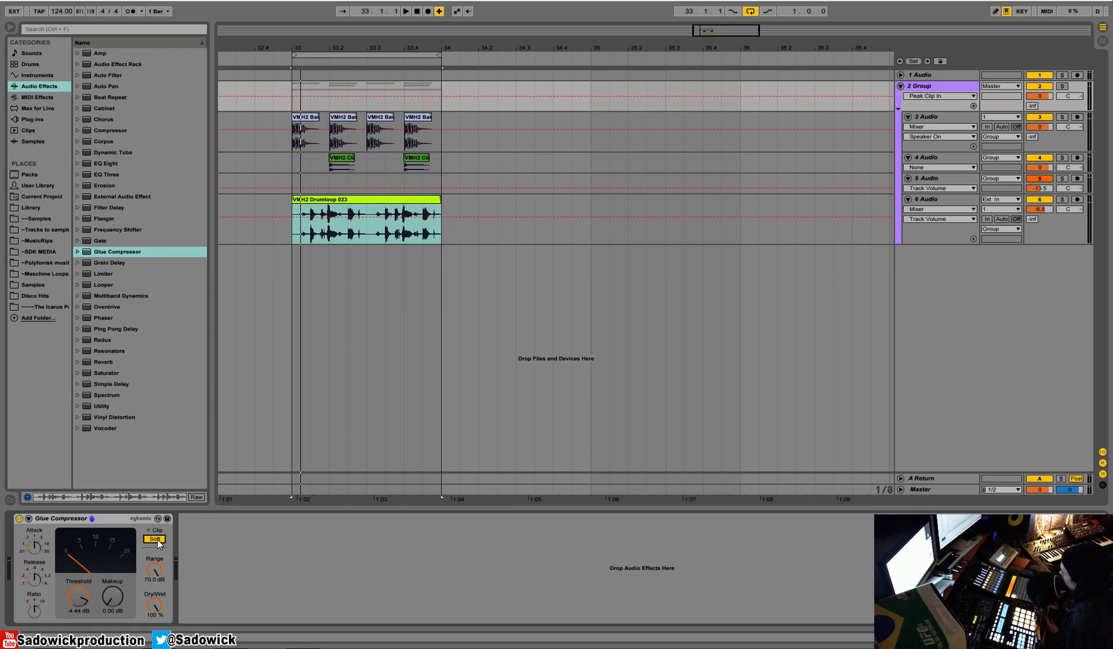
Set the Glue Compressor's threshold to -5.40 dB and change its ratio while the drum group plays.
key(space)
mouse_move(87, 585)
mouse_down()
mouse_move(88, 603)
mouse_move(88, 588)
mouse_up()
click(28, 608)
key(space)
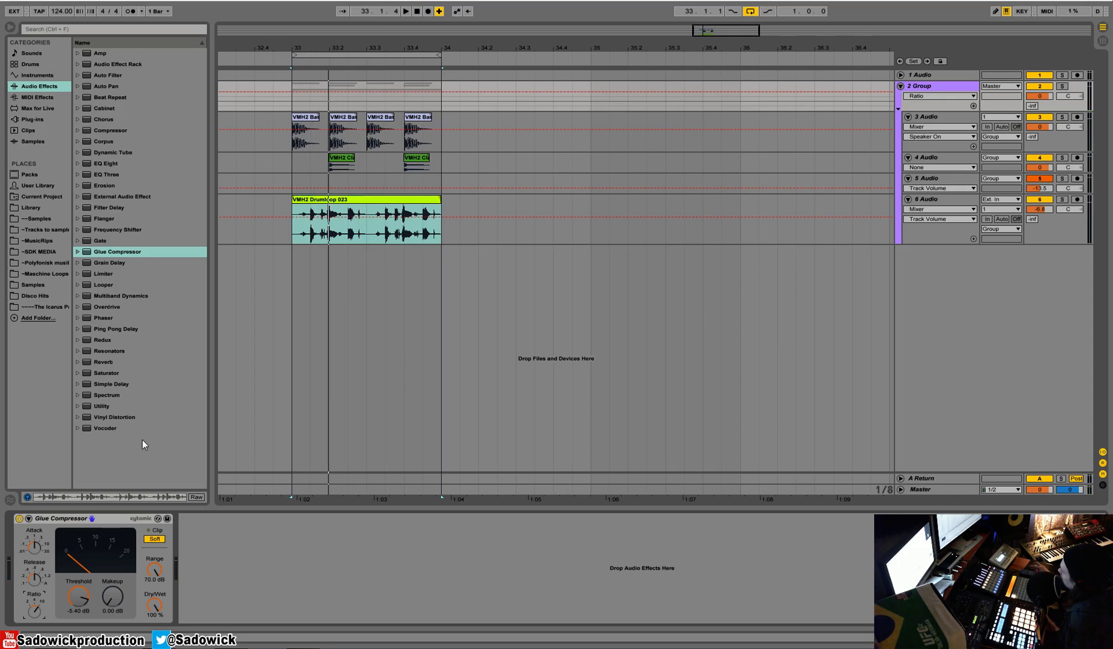
Play the drum group with the Glue Compressor switched off and back on to compare the sound.
click(19, 519)
key(space)
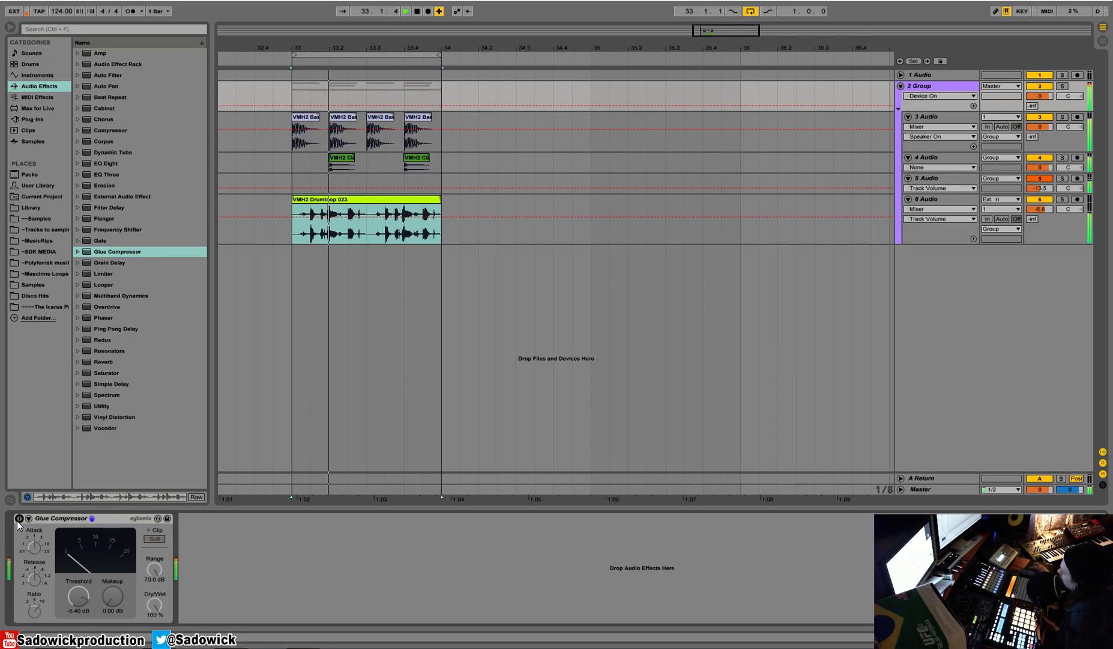
click(19, 518)
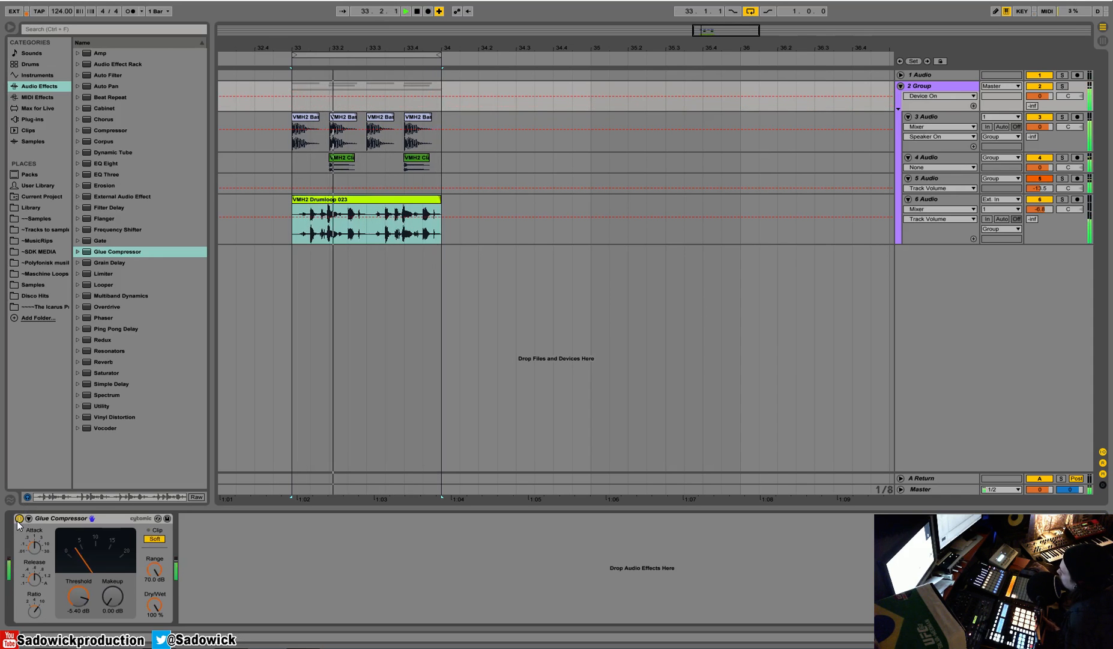
key(space)
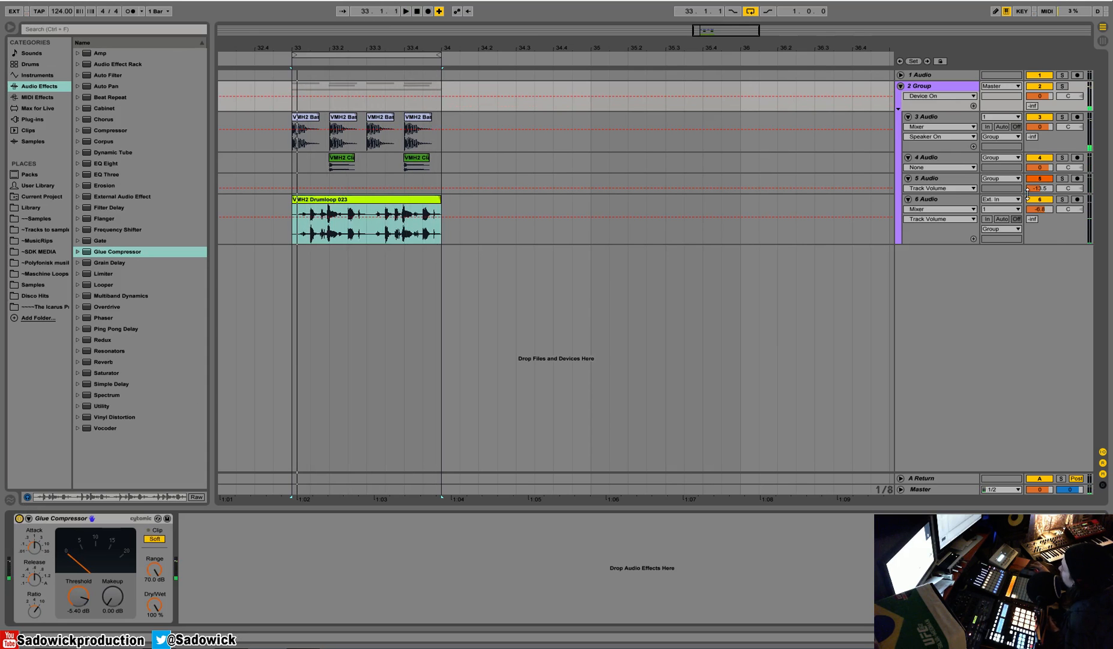
Reduce the drum loop track's height and open the VMH2 Synth Cutz folder in the ~~Samples place.
drag(1049, 233, 1049, 214)
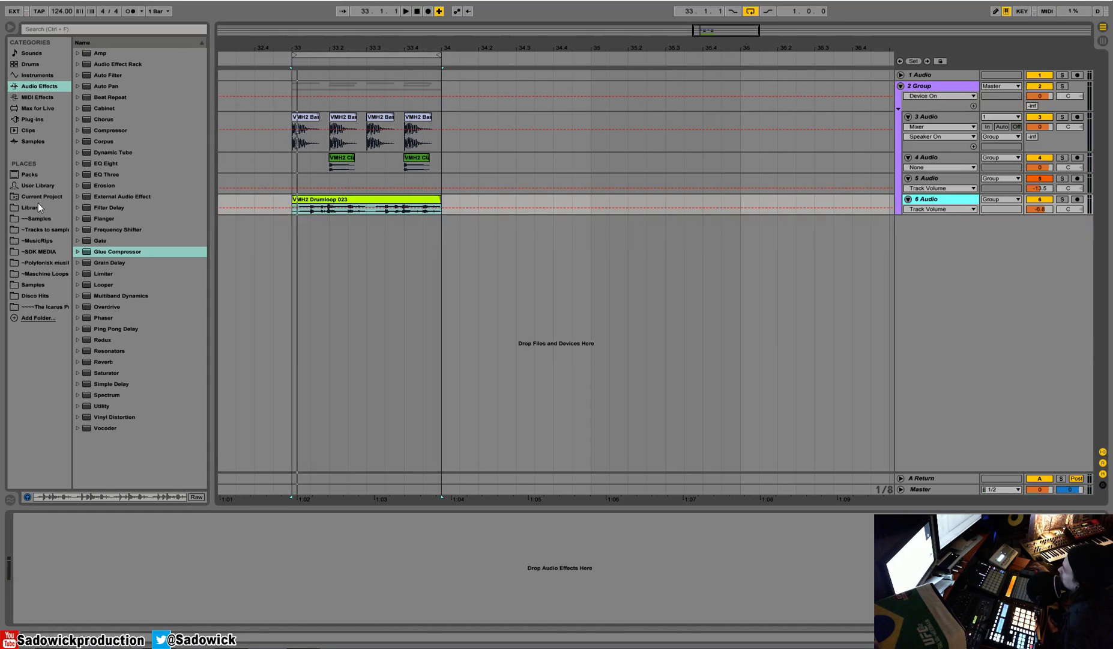
click(37, 218)
drag(199, 143, 204, 118)
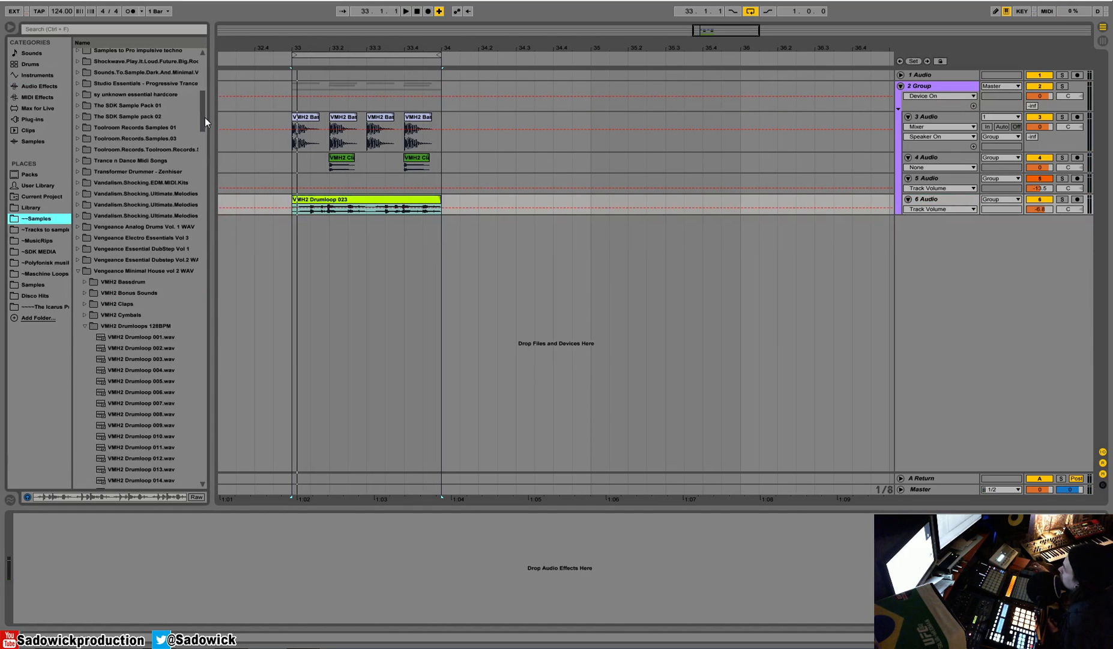
click(86, 325)
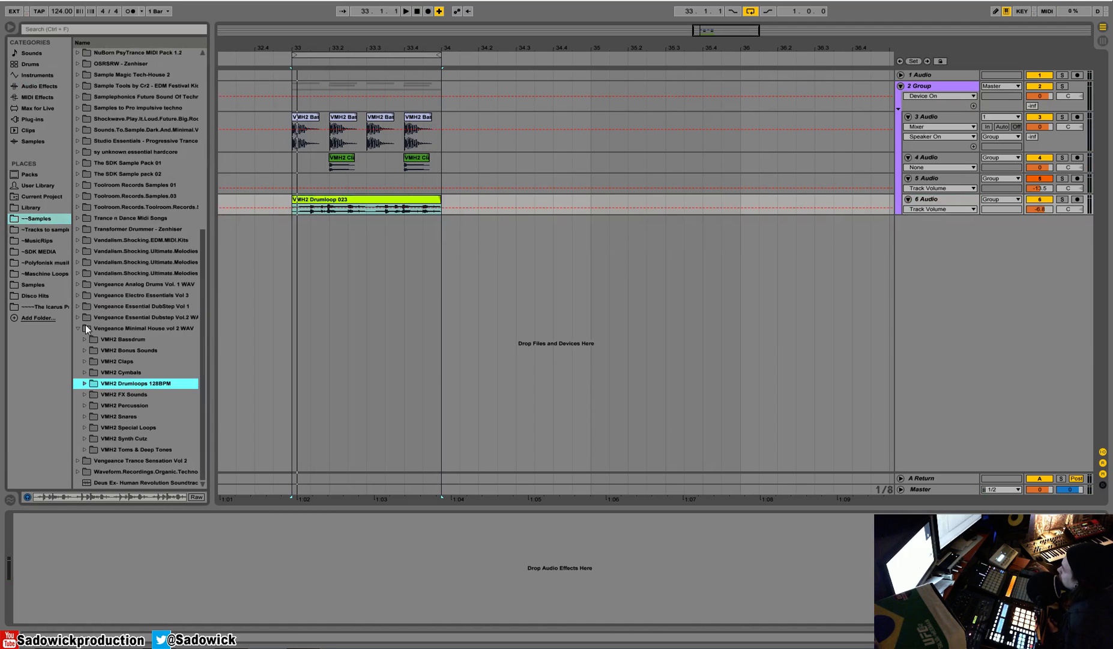
click(85, 438)
scroll(91, 433, down, 10)
Add VMH2 Synth Cutz 033 Gm on a new audio track below the group, starting a sixteenth before beat 33.2.
click(126, 421)
drag(126, 421, 297, 225)
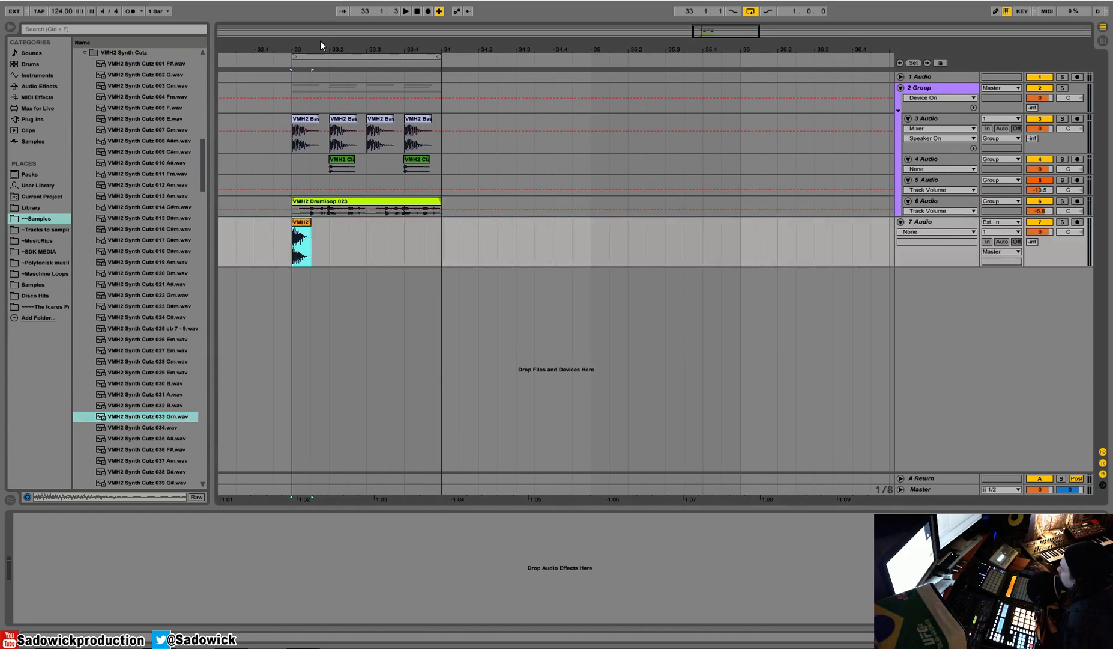
drag(321, 45, 310, 159)
drag(285, 223, 340, 224)
click(274, 232)
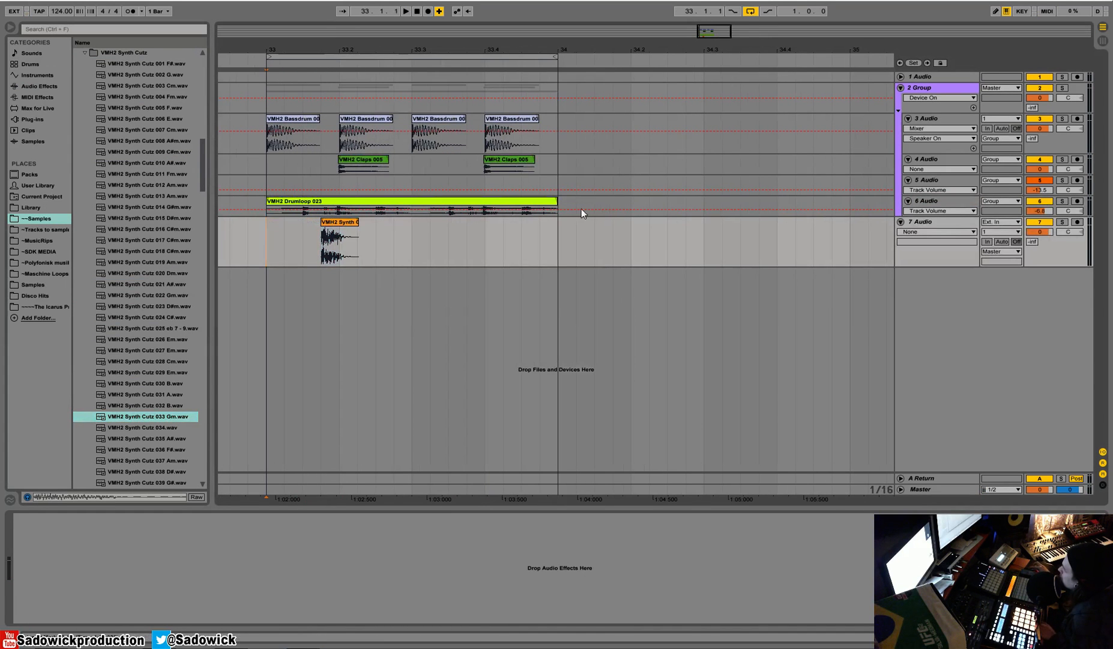
Lower the synth track's volume to about -3.8 dB and shorten the synth clip to about a sixteenth note.
drag(1048, 237, 1048, 243)
key(space)
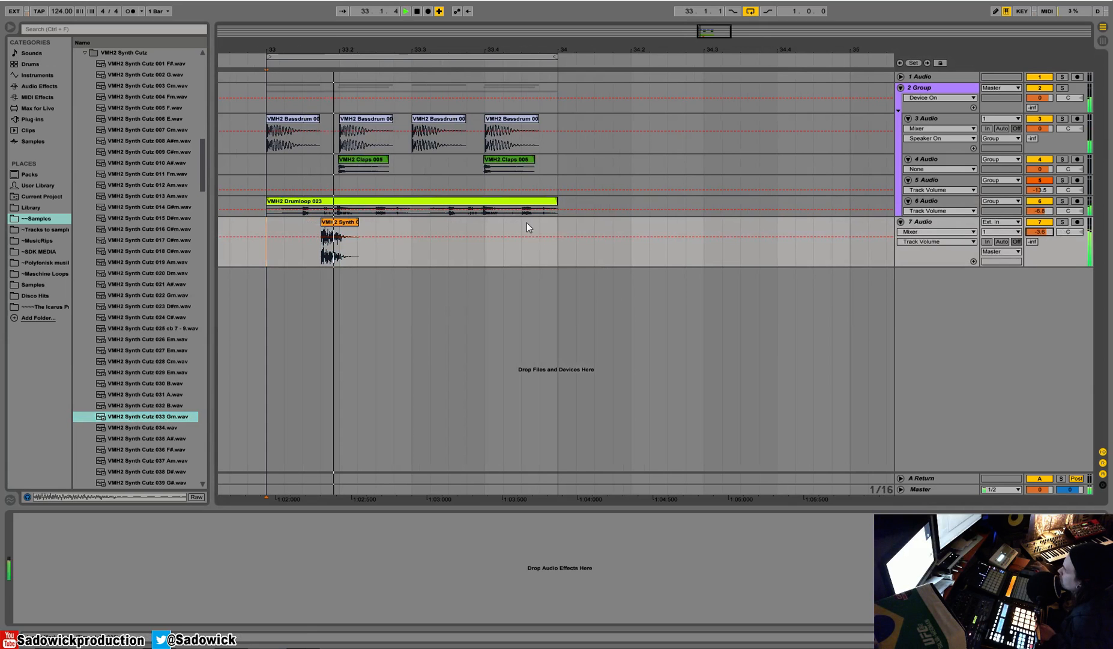
drag(361, 222, 341, 223)
key(space)
Copy the shortened synth clip and paste copies at 33.2.3 and 33.3.4, checking the pattern with playback.
key(ctrl+c)
click(386, 229)
key(ctrl+v)
click(270, 229)
key(space)
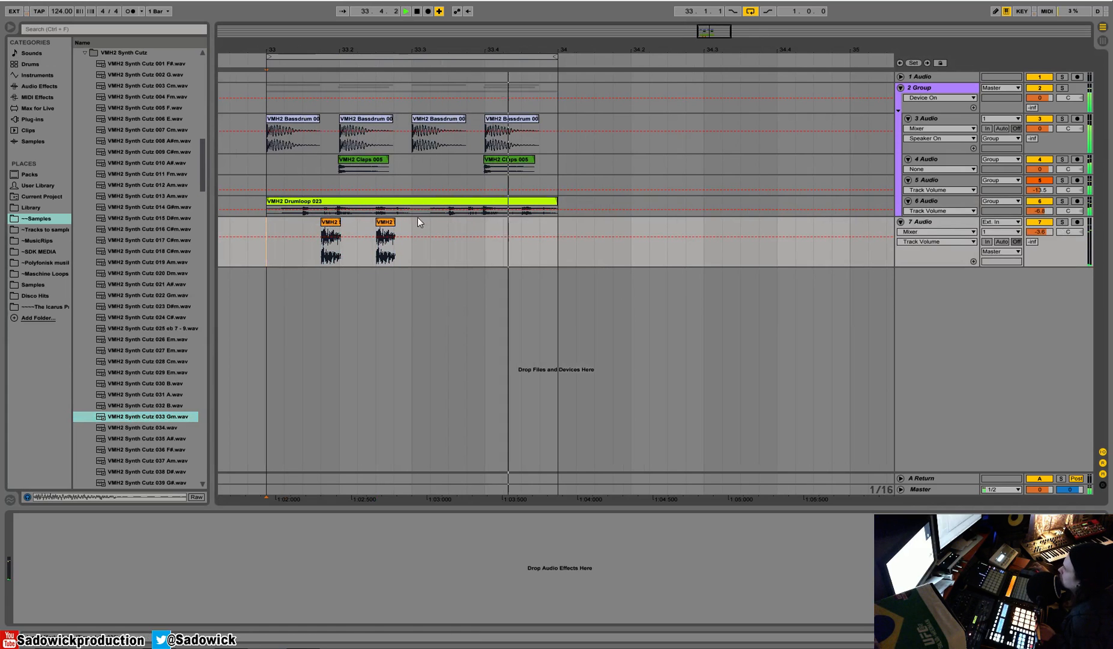
click(386, 240)
click(469, 225)
key(ctrl+v)
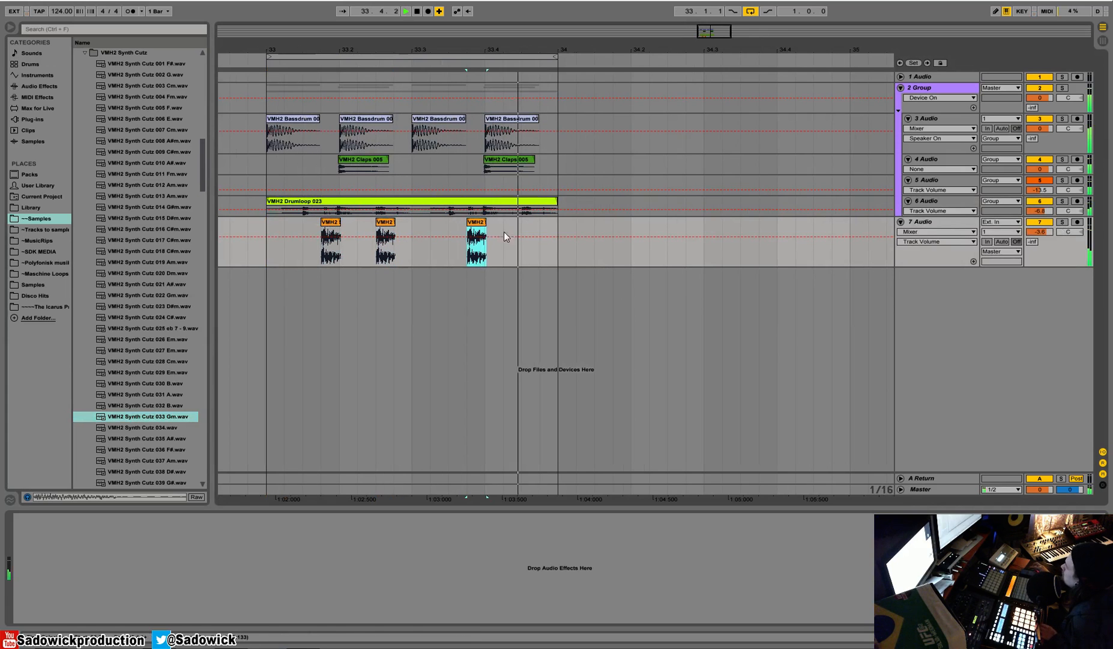
Toggle the drum loop track off and on, then lower the synth track's volume and play it soloed from bar 33.
click(1045, 201)
click(1045, 201)
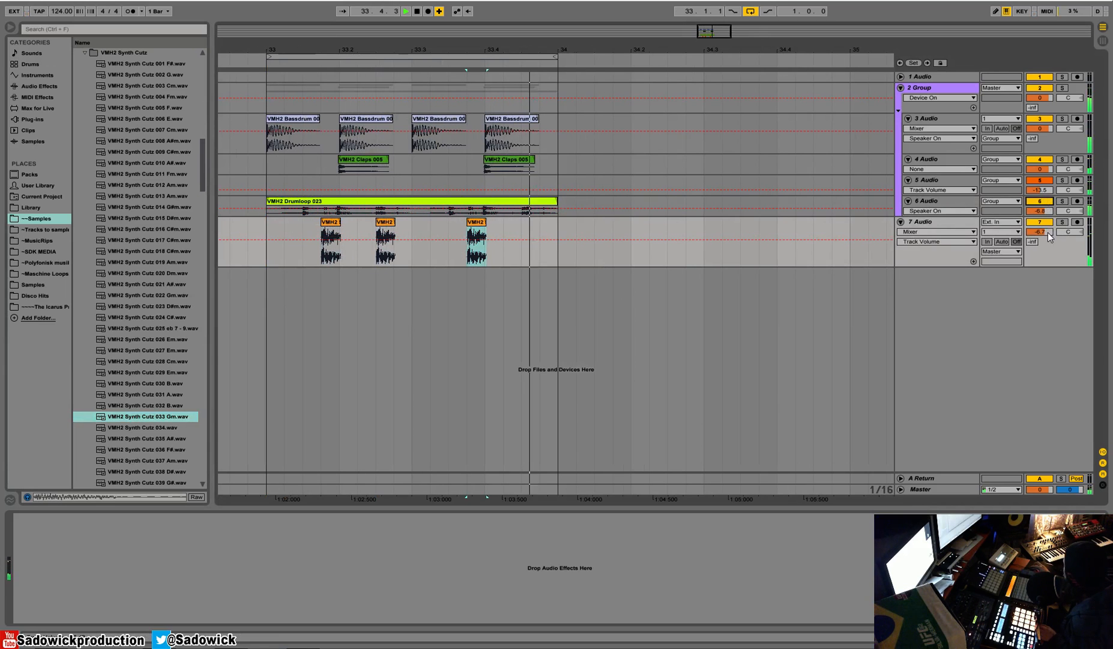
click(1062, 222)
click(267, 228)
key(space)
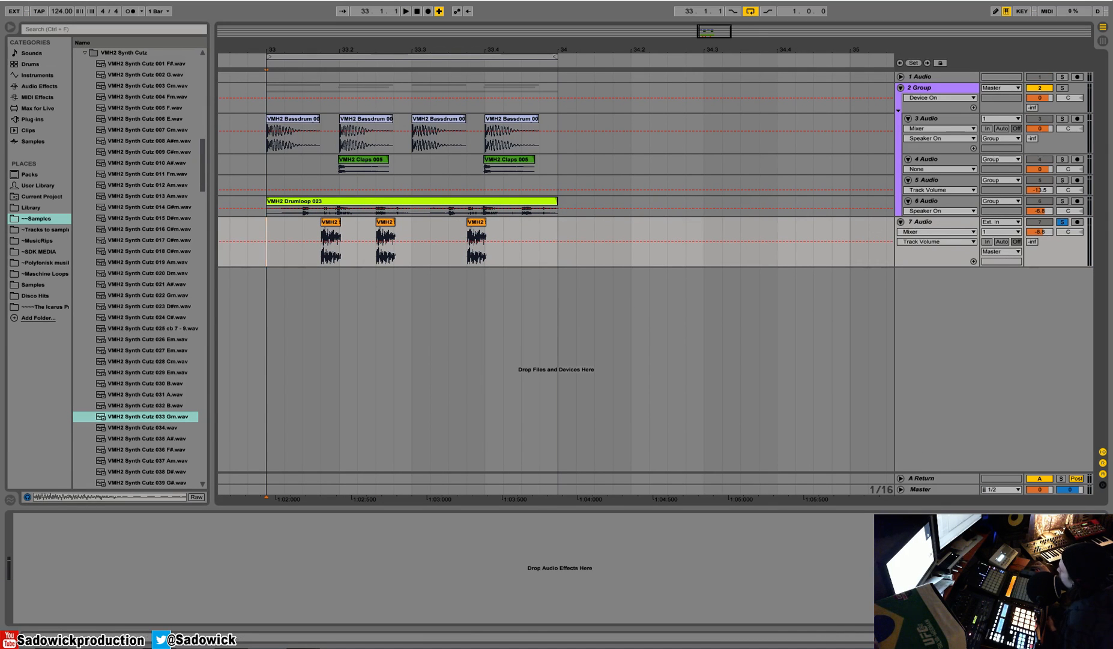
Insert a second return track and delete the original A return.
click(928, 479)
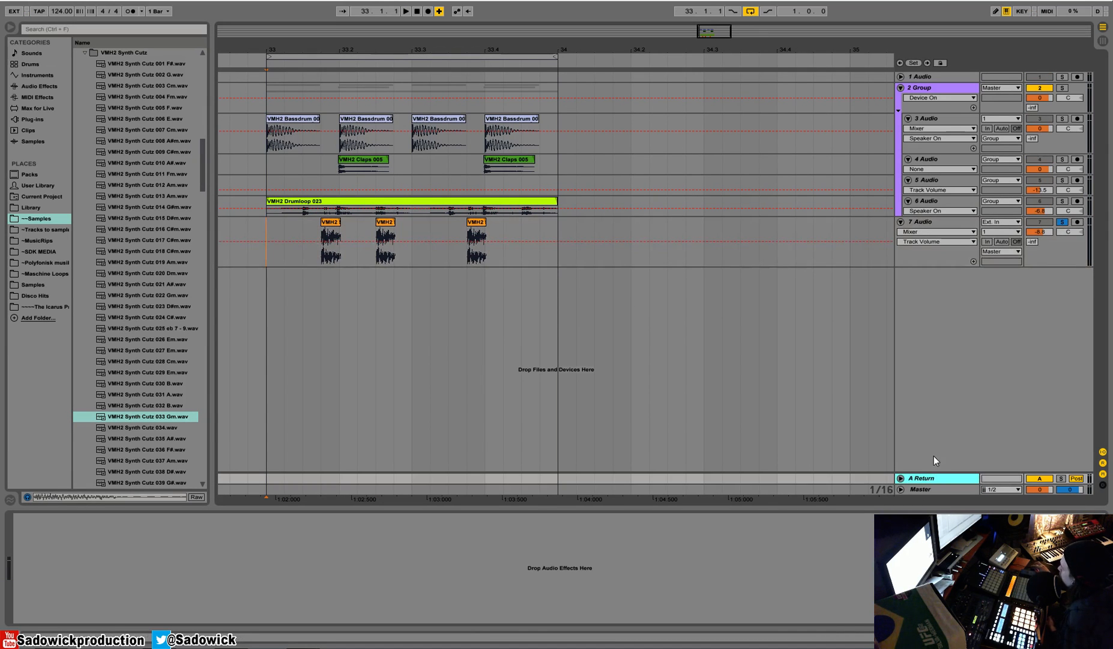
right_click(935, 456)
click(967, 479)
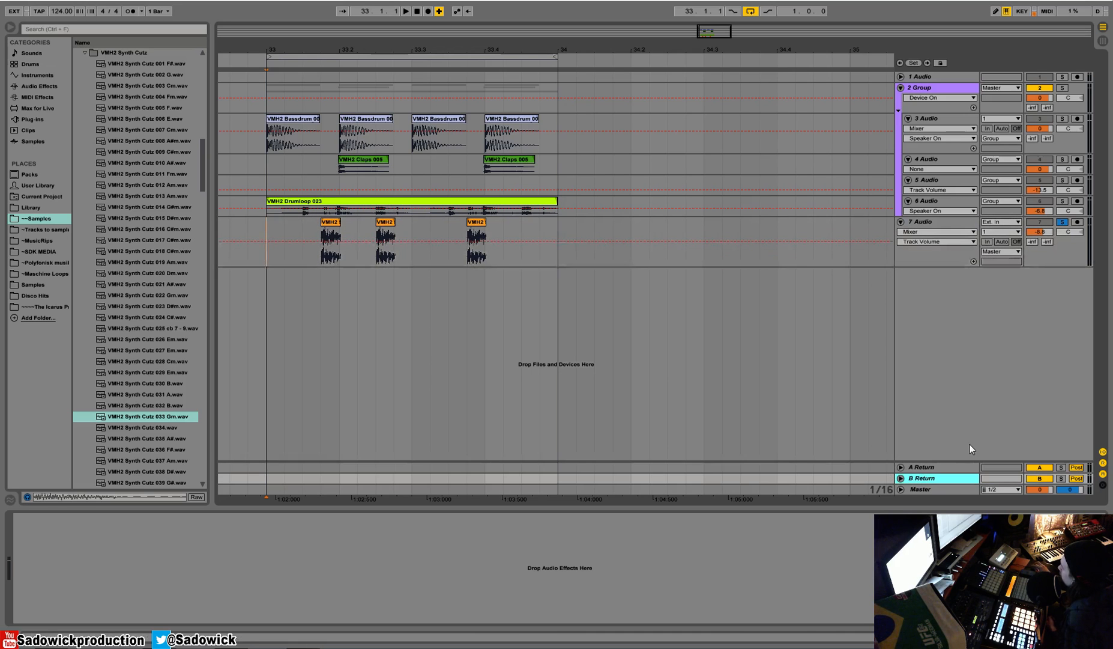
right_click(936, 466)
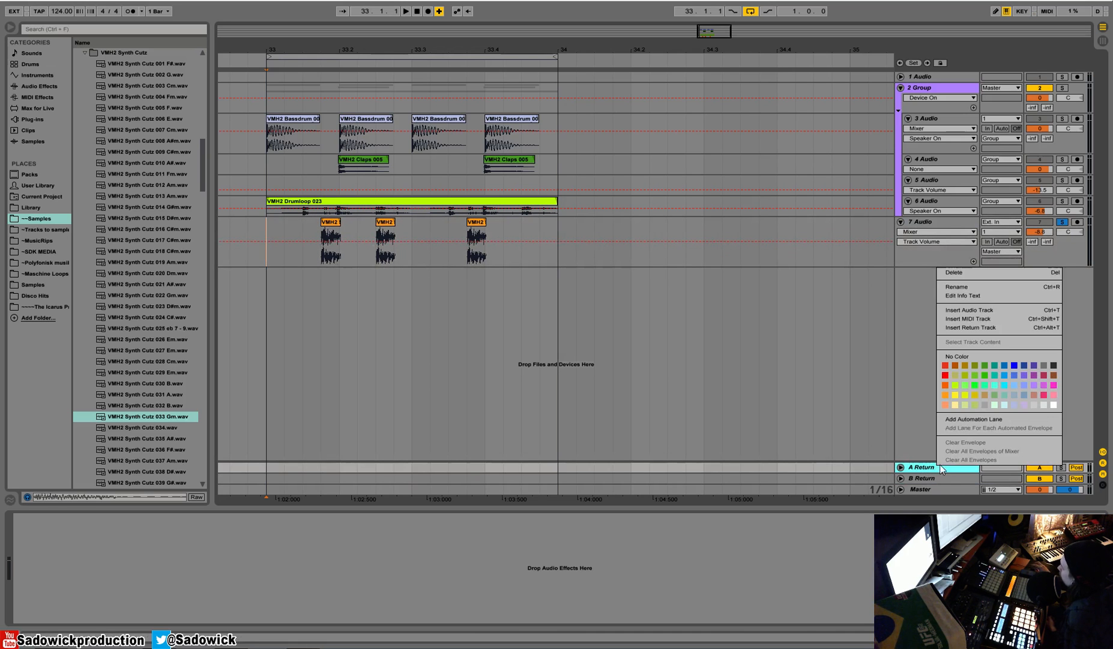
click(982, 273)
Expand the A return track, load a Reverb on it and set the Reverb's Dry/Wet to 100%.
drag(924, 472, 924, 432)
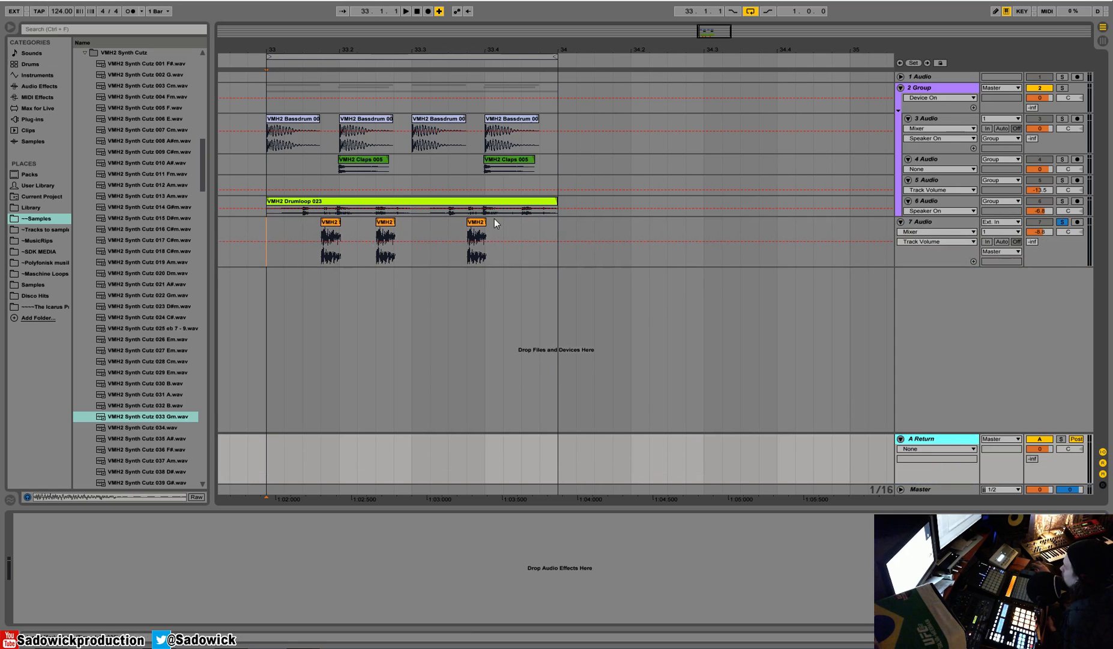
click(28, 87)
drag(104, 358, 138, 551)
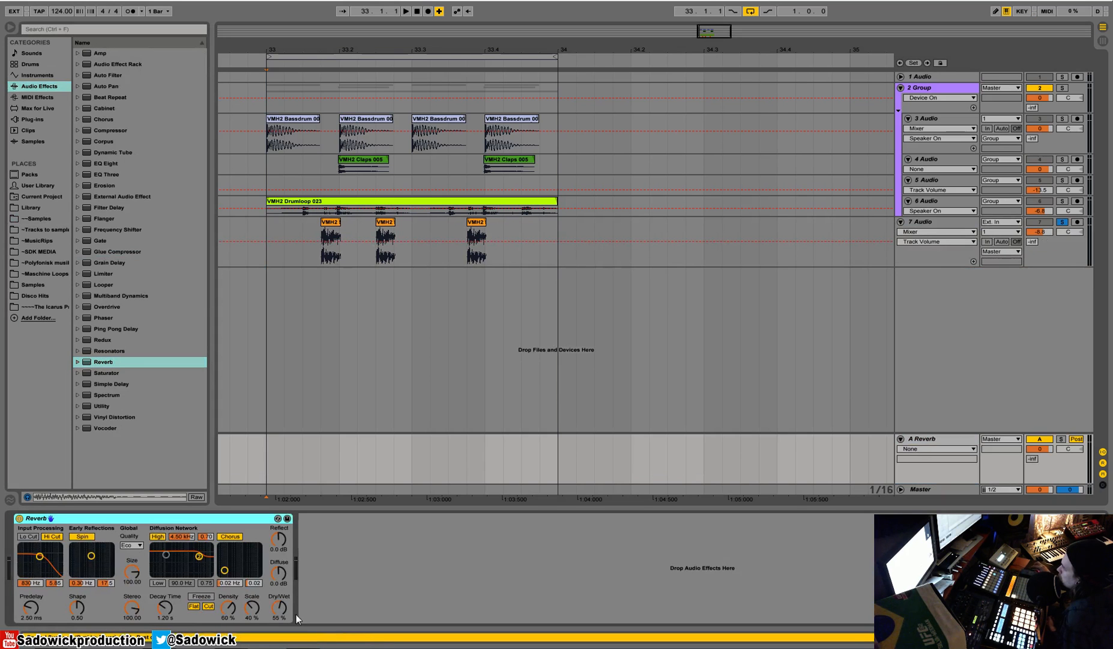
drag(280, 608, 279, 589)
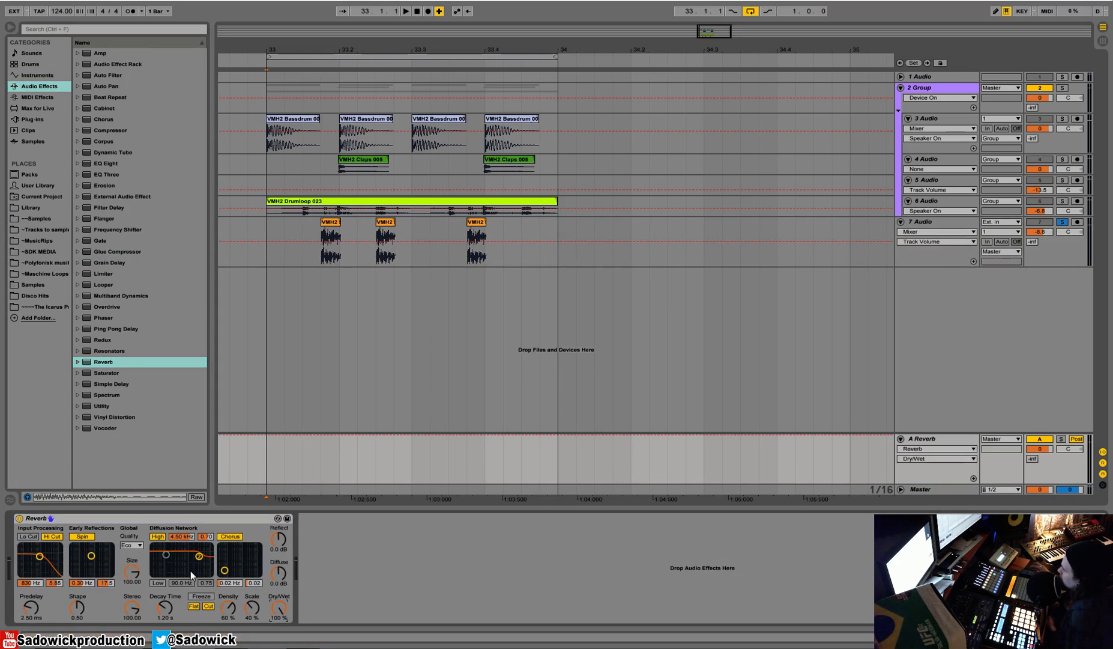
Turn off the Reverb's Hi Cut, Spin, High filter and Chorus, and set its decay time to 1.92 s.
click(52, 536)
click(82, 536)
click(157, 536)
click(227, 536)
drag(174, 608, 174, 591)
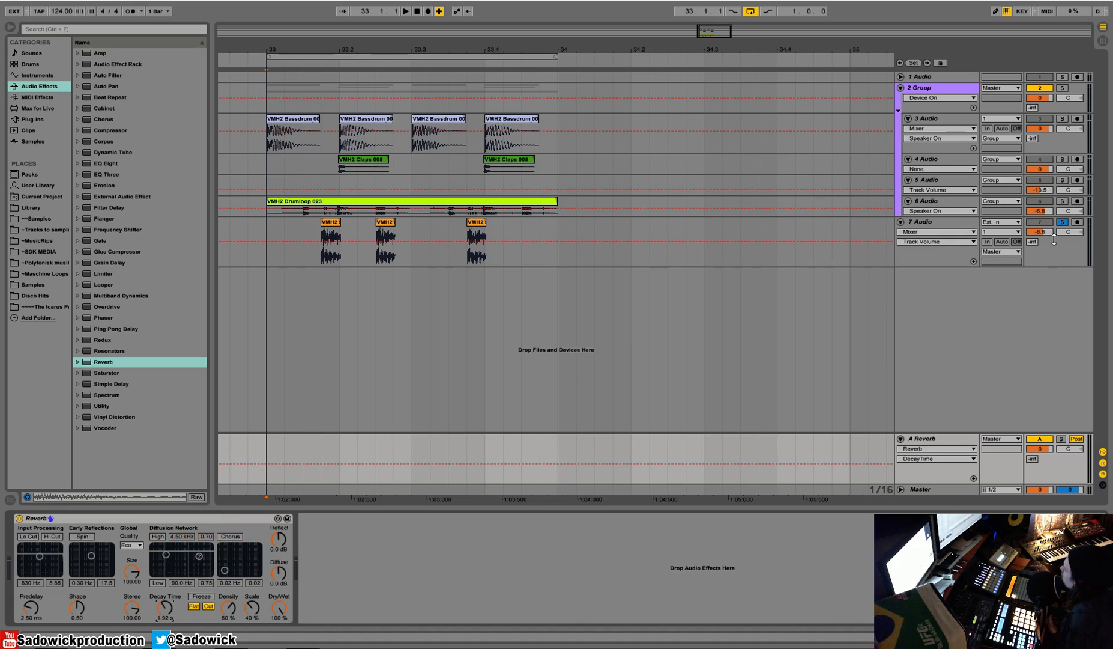
Enlarge the drum loop track, solo the reverb return and raise the synth track's A-Reverb send during playback.
drag(951, 214, 951, 244)
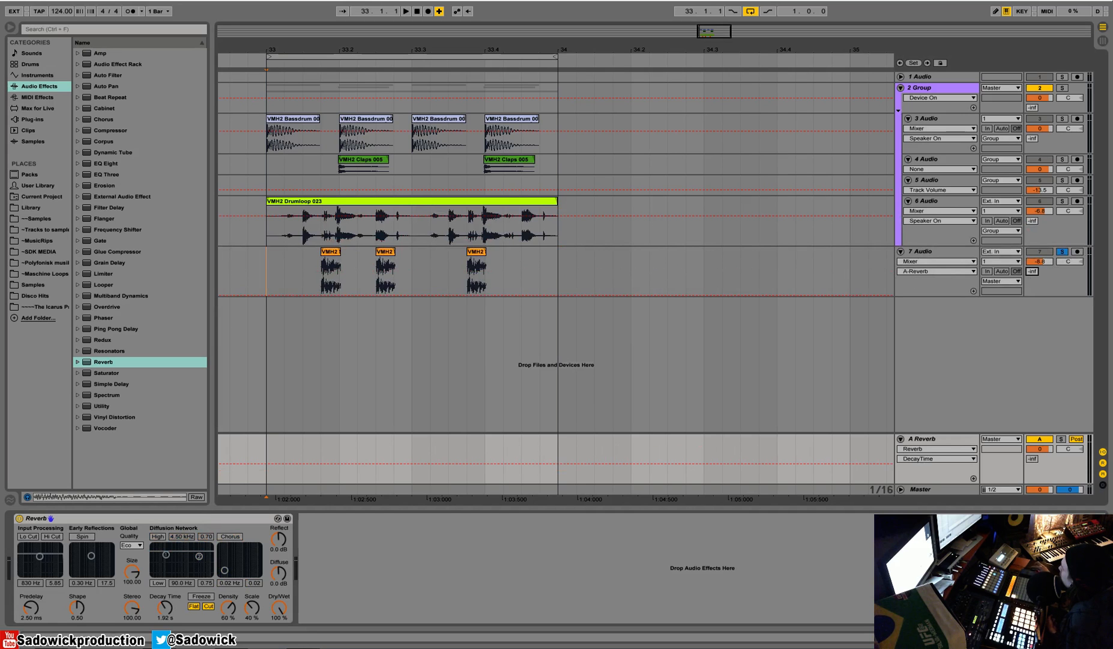
click(1062, 439)
key(space)
drag(1033, 272, 1033, 275)
key(space)
Play bar 33 of the synth track, lower its reverb send to about -13 dB and unsolo the reverb return.
drag(270, 264, 559, 259)
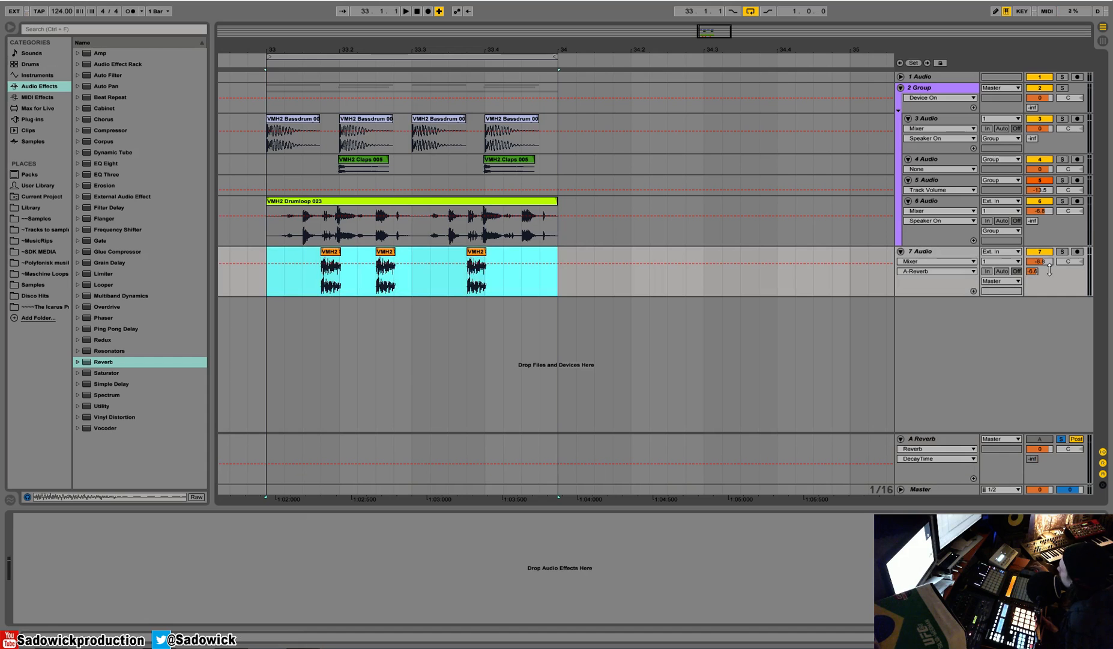
key(space)
mouse_move(1034, 272)
mouse_down()
mouse_move(1034, 290)
mouse_move(1034, 263)
mouse_up()
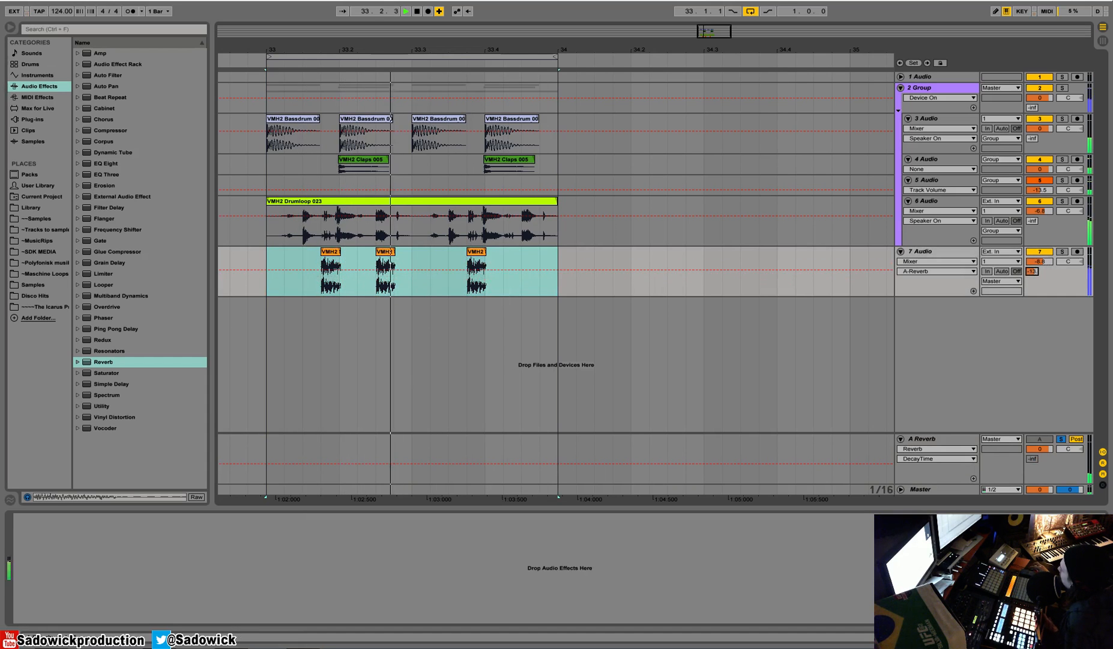
click(1062, 439)
key(space)
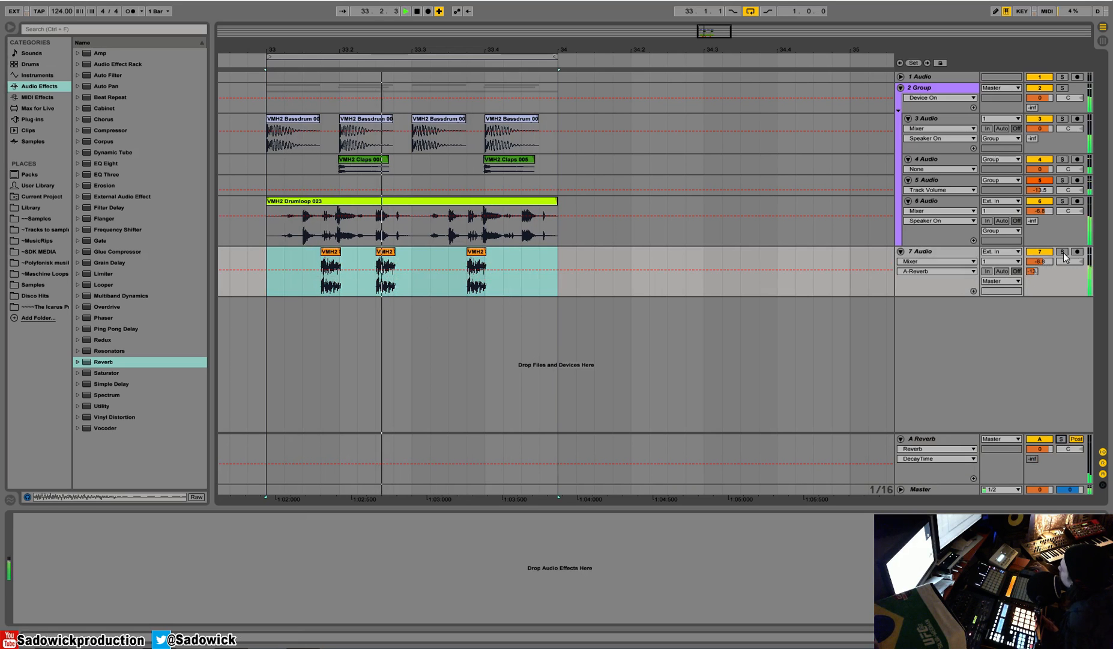
Compare playback with the reverb return off and on, then lower the synth track's reverb send to about -24 dB.
click(1039, 439)
click(1039, 440)
key(space)
drag(1033, 271, 1034, 275)
Set the drum loop track's A-Reverb send to about -39 dB during playback.
click(1040, 211)
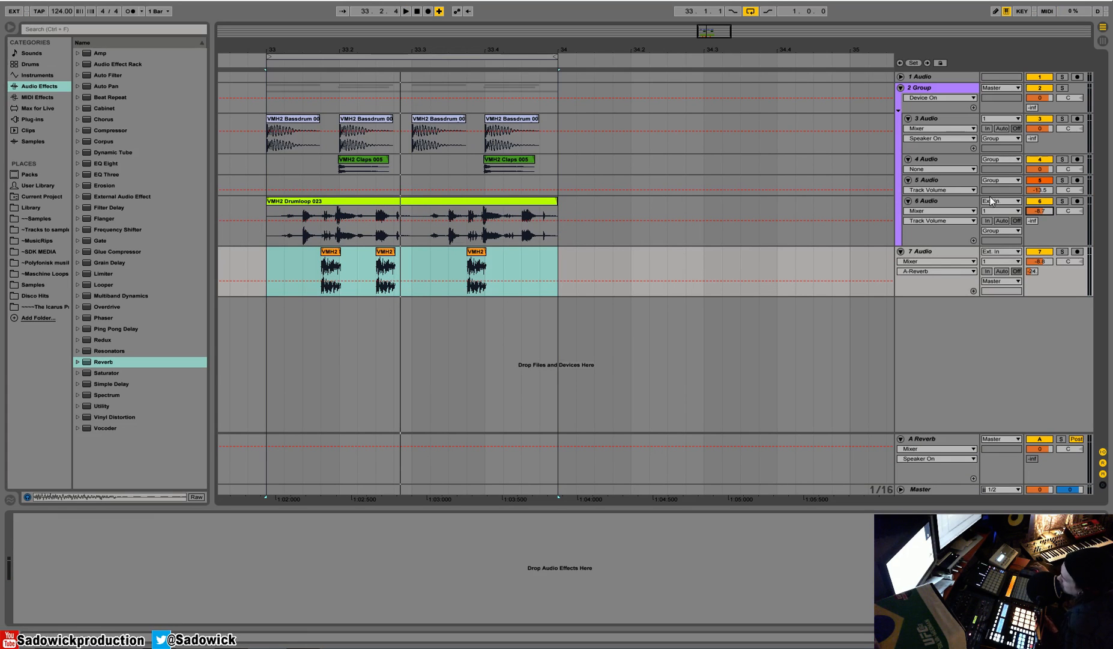
key(space)
mouse_move(1033, 221)
mouse_down()
mouse_move(1034, 156)
mouse_move(1033, 201)
mouse_up()
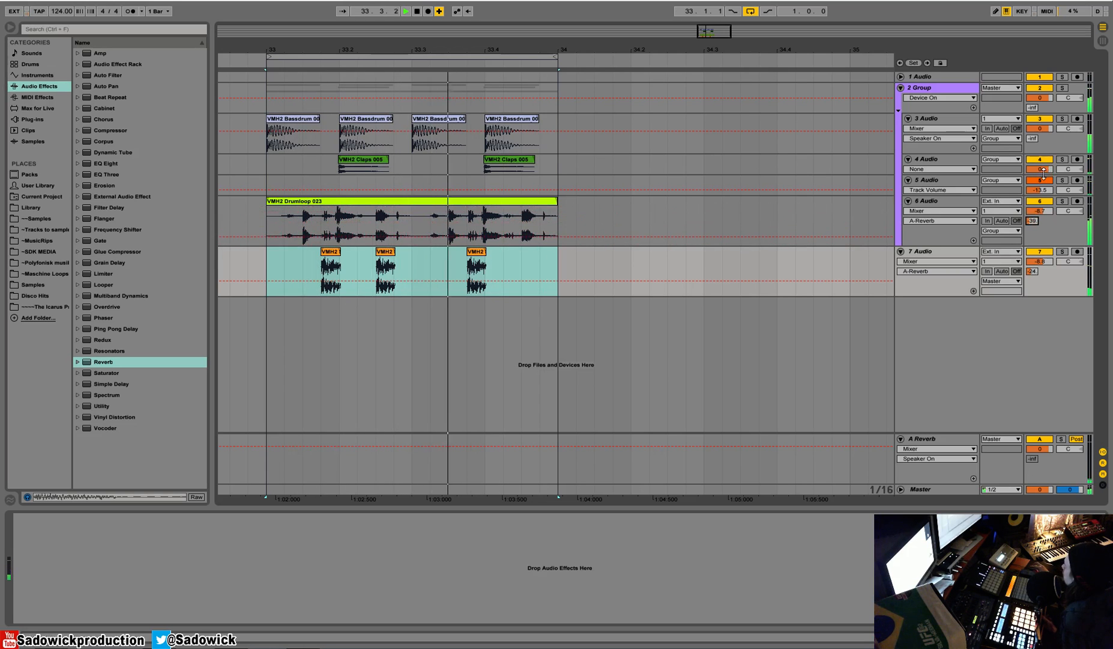
key(space)
Expand the parallel clap track and set its A-Reverb send to about -15 dB, checking with playback.
drag(966, 196, 966, 215)
drag(1033, 200, 1033, 180)
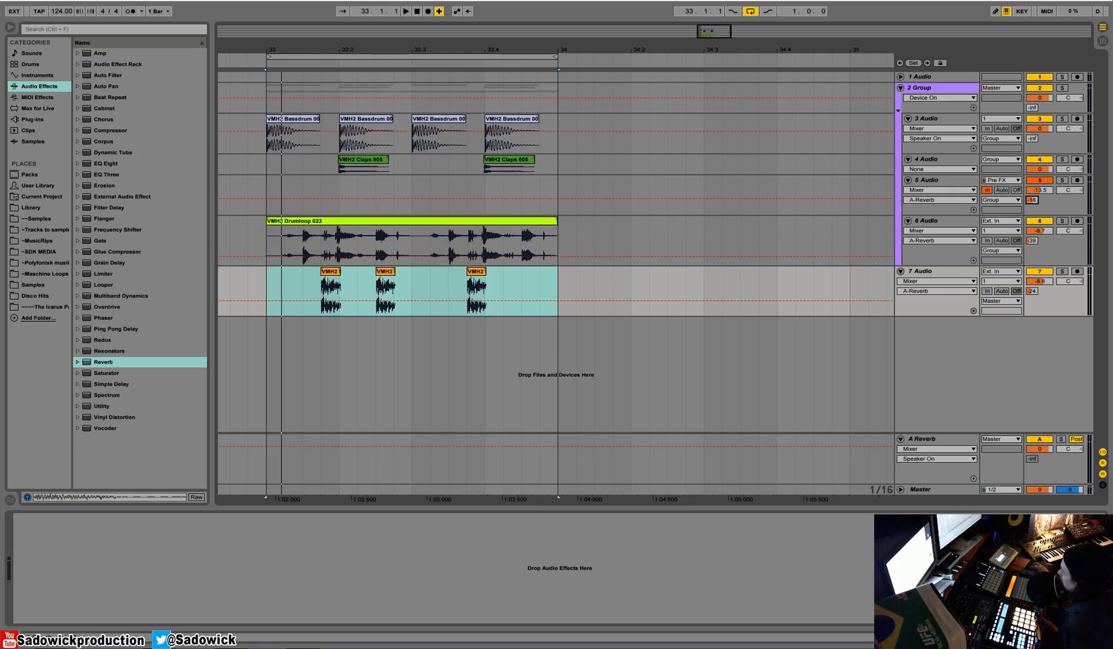
key(space)
mouse_move(1032, 199)
mouse_down()
mouse_move(1032, 188)
mouse_move(1032, 200)
mouse_up()
Solo the original clap track and add a Compressor to it.
drag(342, 48, 390, 27)
click(42, 217)
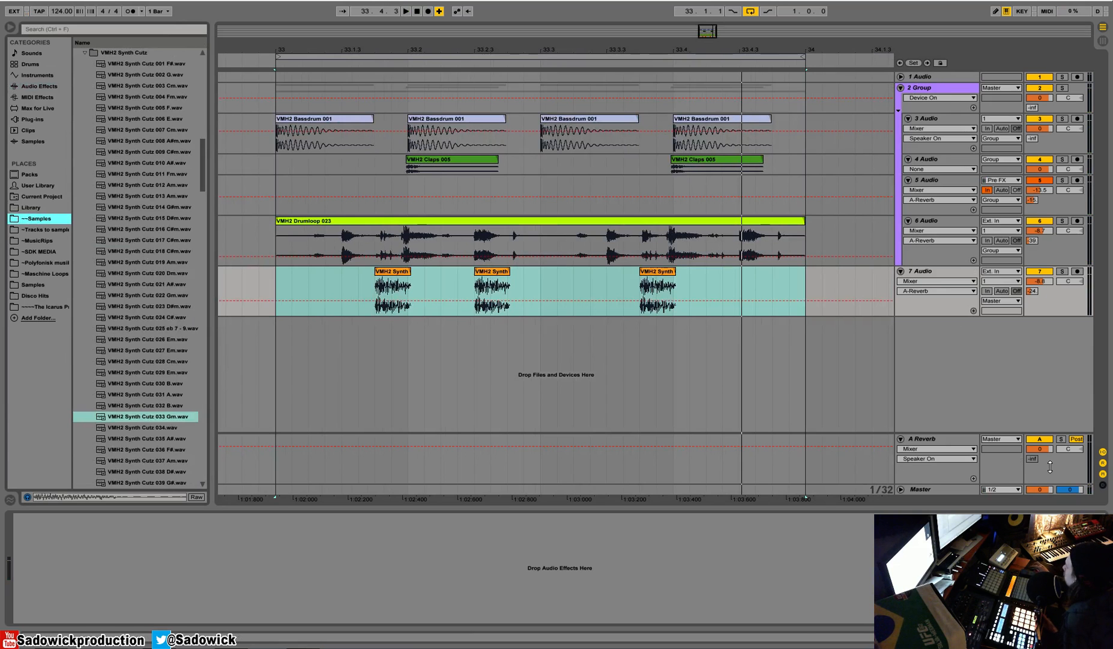
click(1063, 159)
click(973, 161)
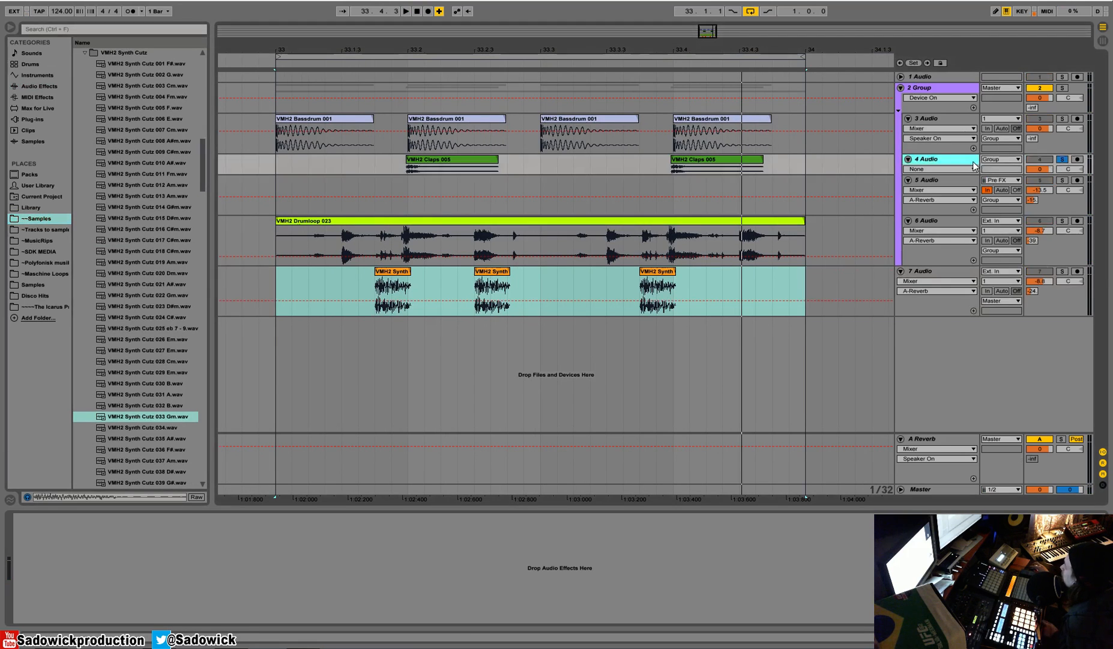
click(43, 87)
drag(110, 130, 150, 528)
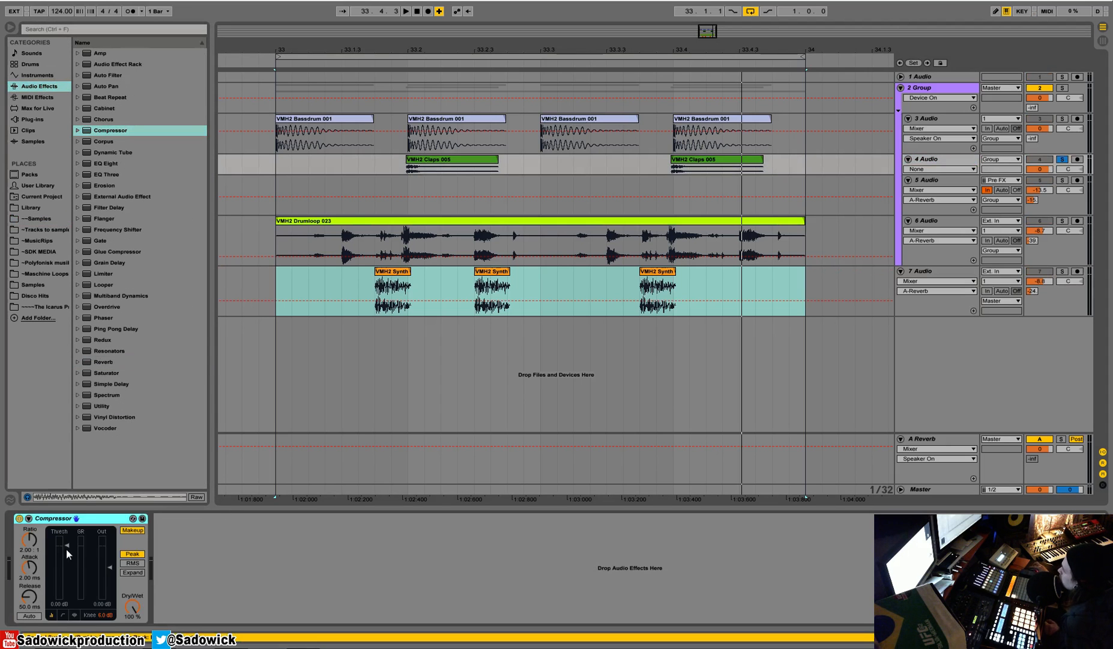
Set the clap Compressor's ratio to inf:1 and threshold to about -53 dB, varying Dry/Wet and leaving it at 100%.
drag(67, 549, 67, 603)
click(67, 603)
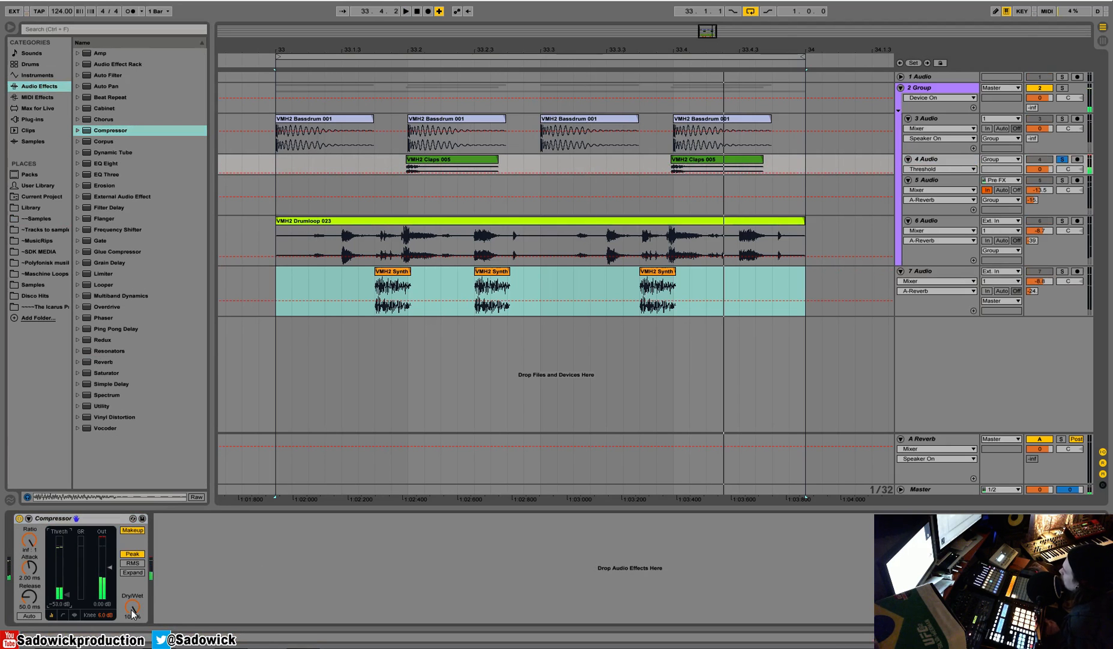
drag(132, 609, 132, 556)
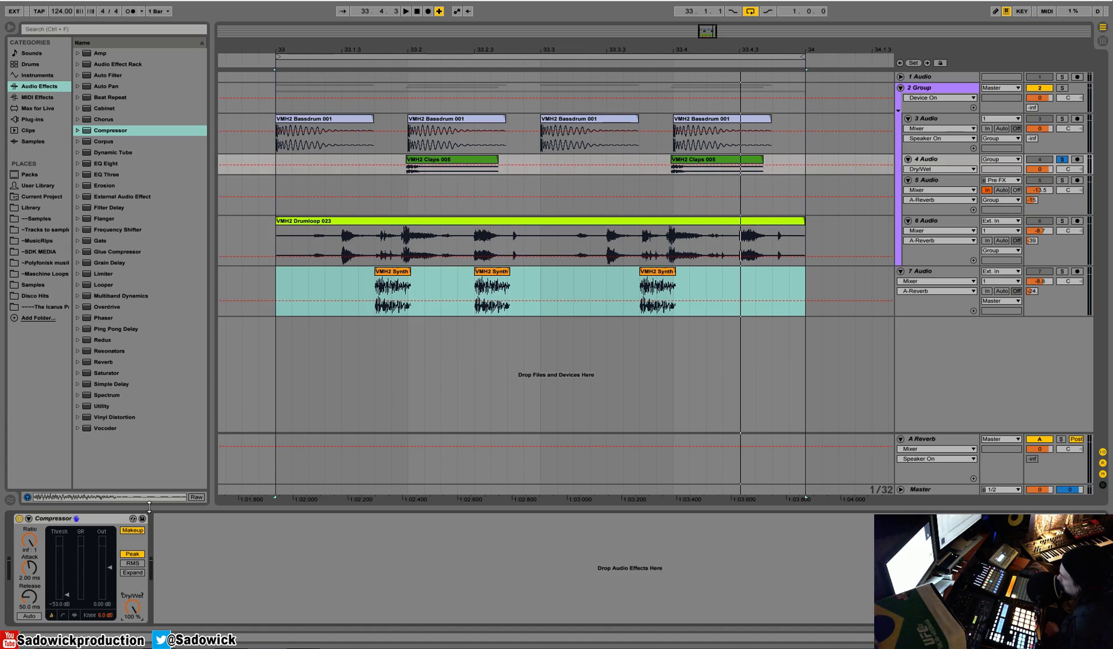
Set Dry/Wet to 0% on the parallel clap track's Compressor and unsolo the original clap track.
click(934, 181)
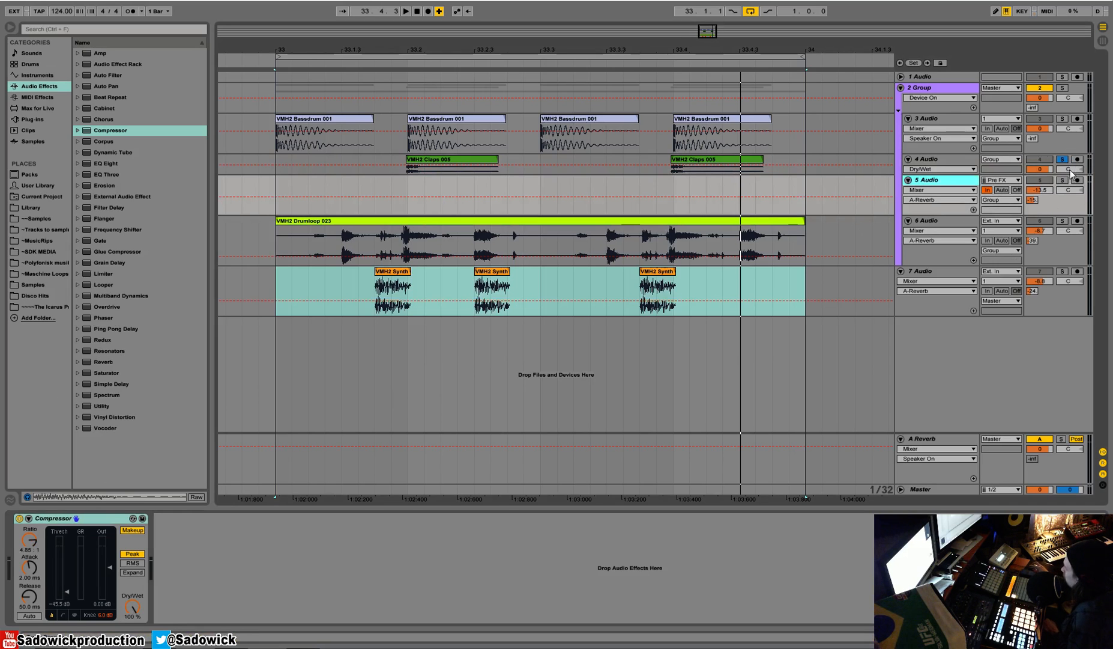
drag(132, 607, 132, 648)
click(1063, 160)
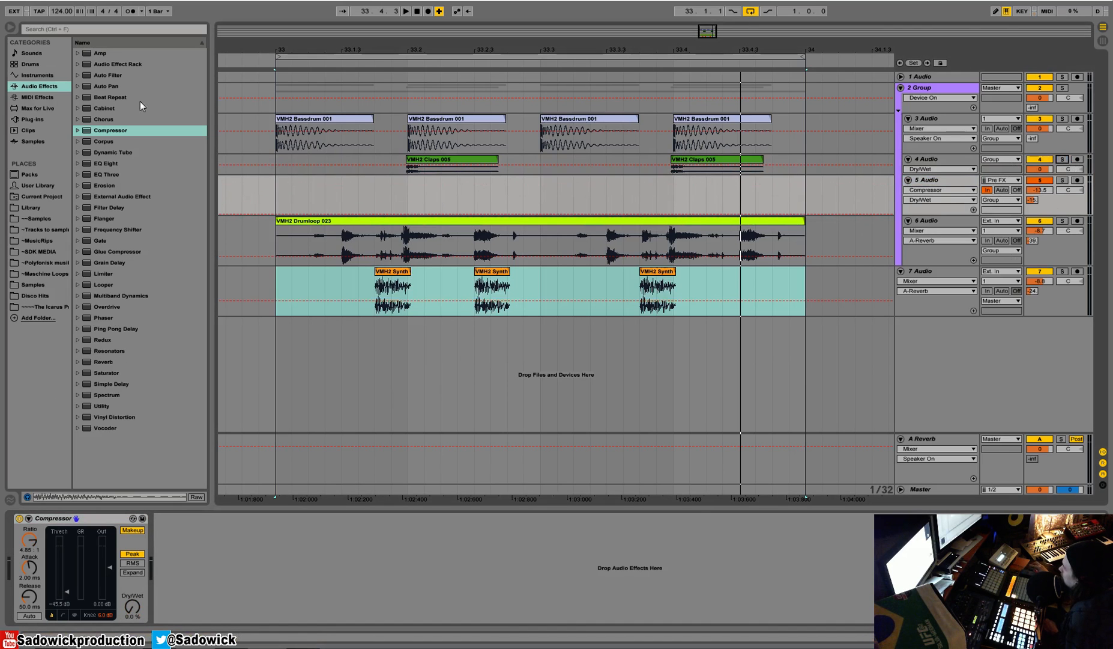